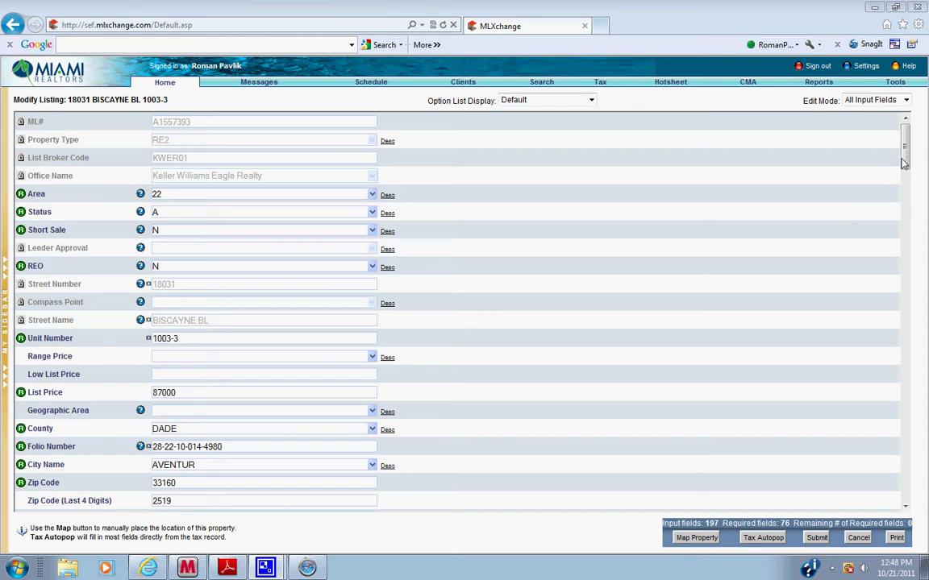
Step: Change Range Price from Y to R and enter a Low List Price of 75000
{"action": "scroll", "coordinate": [812, 145], "scroll_direction": "down", "scroll_amount": 5}
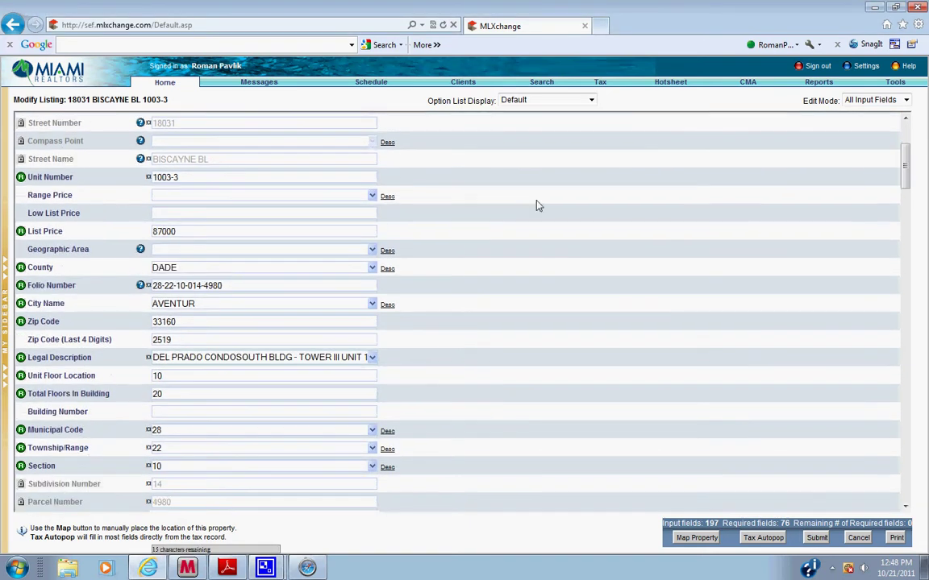
{"action": "left_click", "coordinate": [186, 200]}
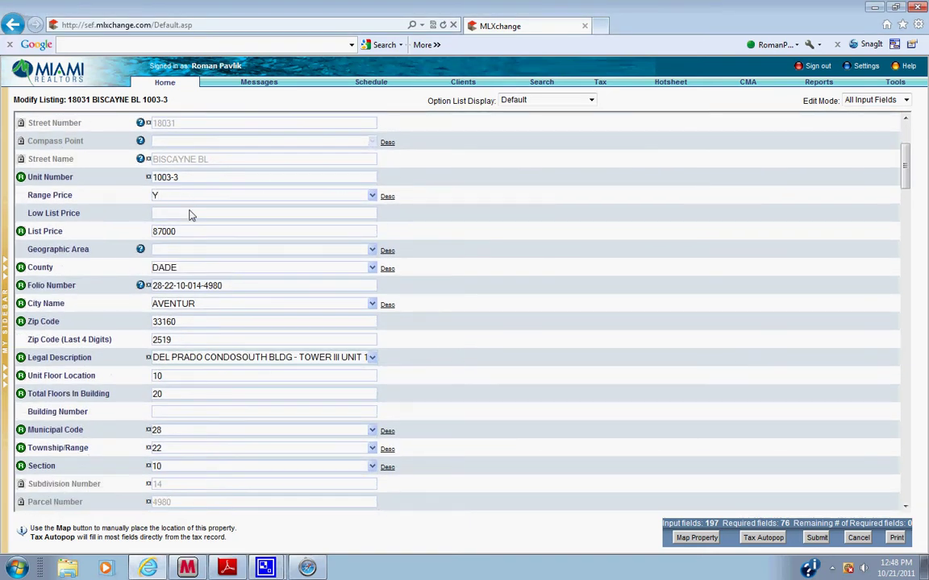
{"action": "key", "text": "Return"}
{"action": "type", "text": "R"}
{"action": "left_click", "coordinate": [226, 220]}
{"action": "left_click", "coordinate": [230, 215]}
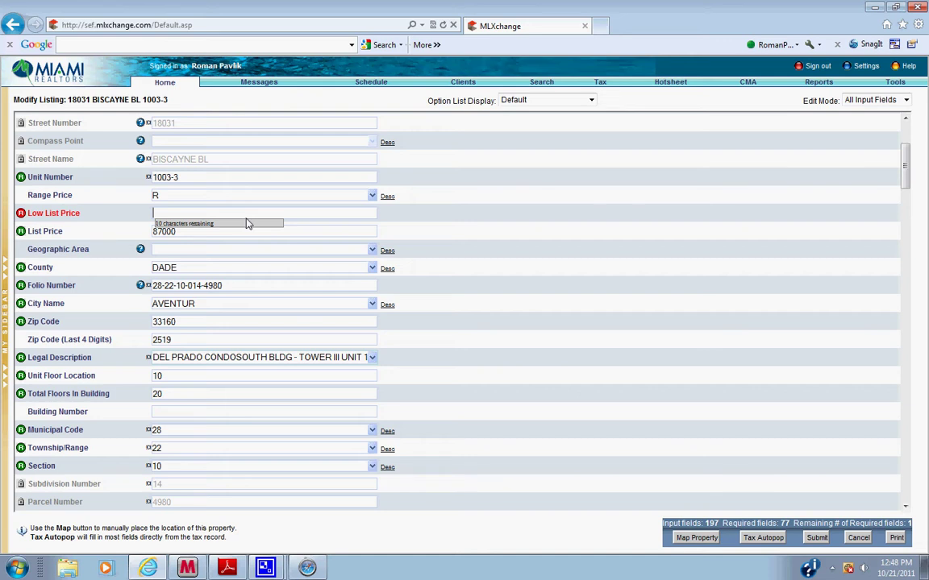
{"action": "type", "text": "75000"}
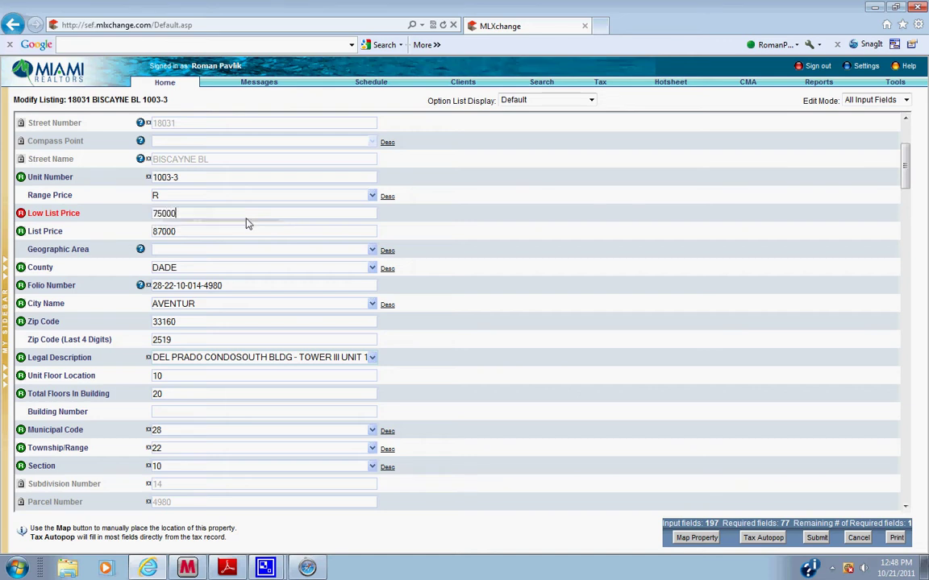
{"action": "key", "text": "Tab"}
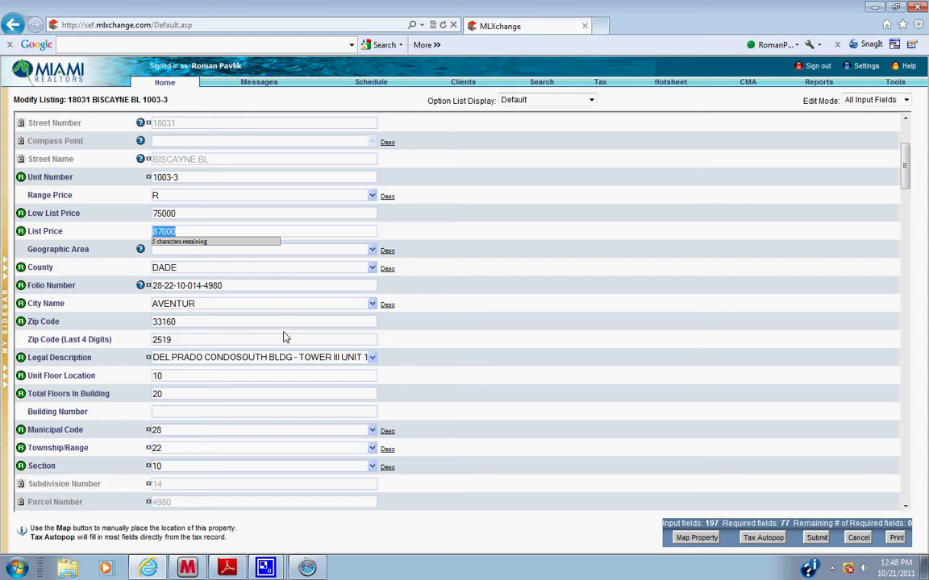
{"action": "scroll", "coordinate": [812, 165], "scroll_direction": "down", "scroll_amount": 3}
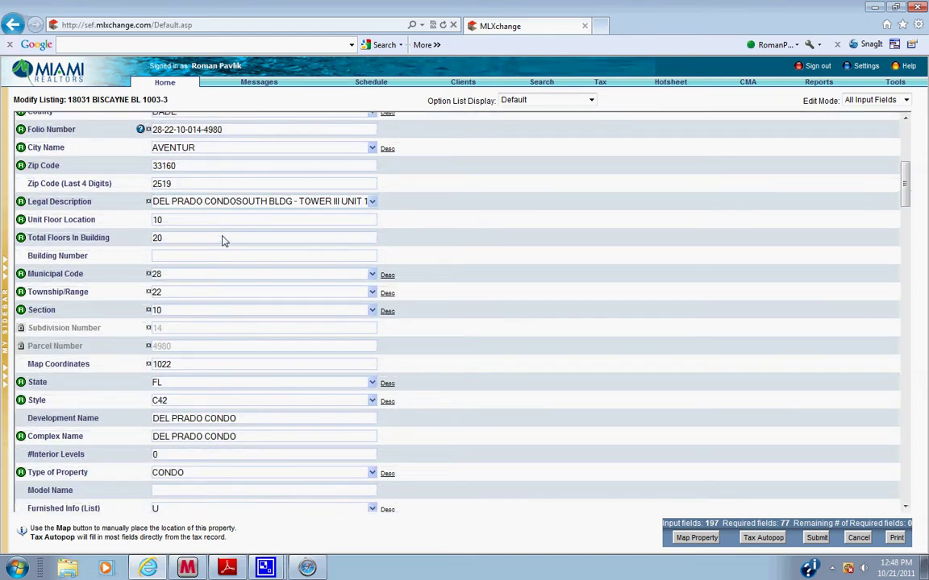
{"action": "scroll", "coordinate": [220, 250], "scroll_direction": "up", "scroll_amount": 2}
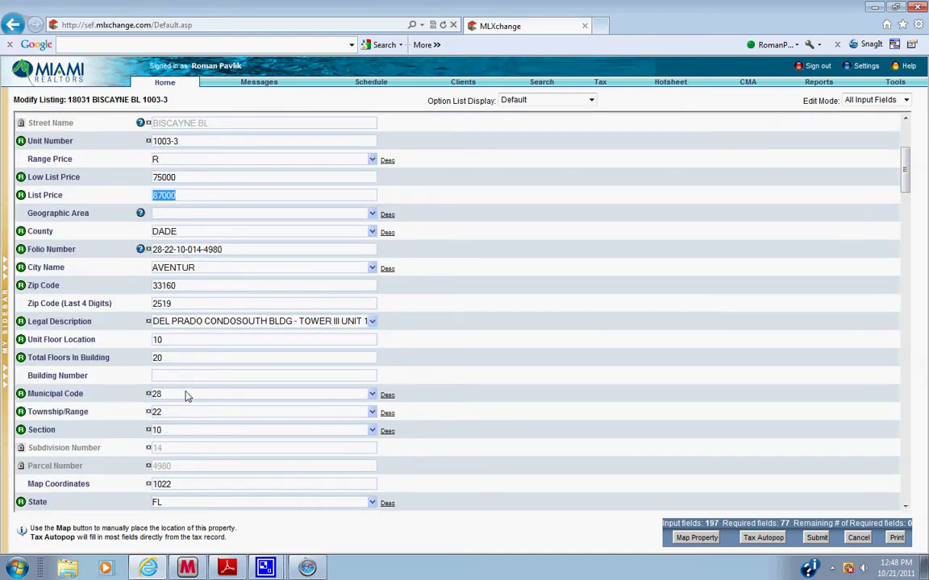
{"action": "scroll", "coordinate": [235, 377], "scroll_direction": "down", "scroll_amount": 6}
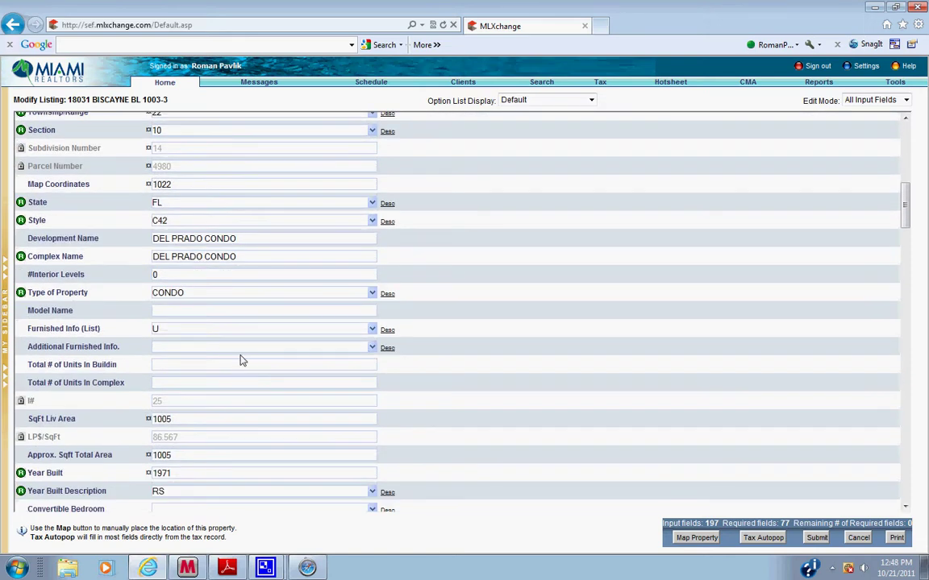
{"action": "scroll", "coordinate": [240, 309], "scroll_direction": "down", "scroll_amount": 1}
{"action": "scroll", "coordinate": [239, 313], "scroll_direction": "up", "scroll_amount": 10}
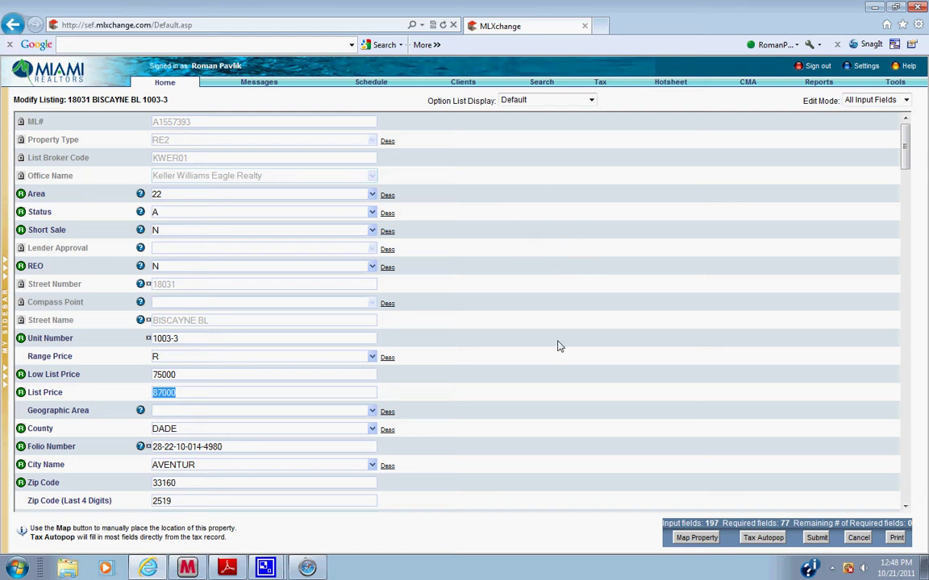
{"action": "scroll", "coordinate": [558, 345], "scroll_direction": "down", "scroll_amount": 5}
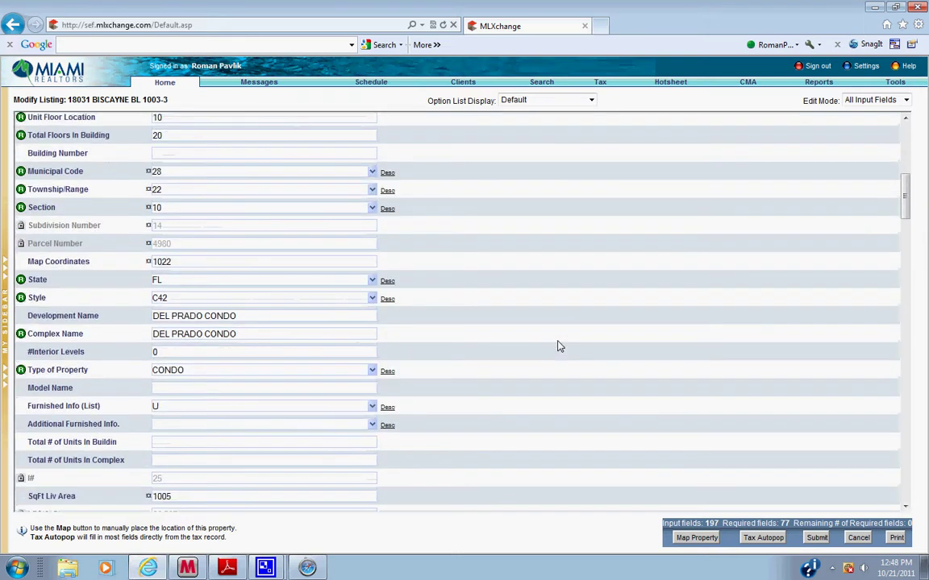
{"action": "scroll", "coordinate": [558, 346], "scroll_direction": "down", "scroll_amount": 3}
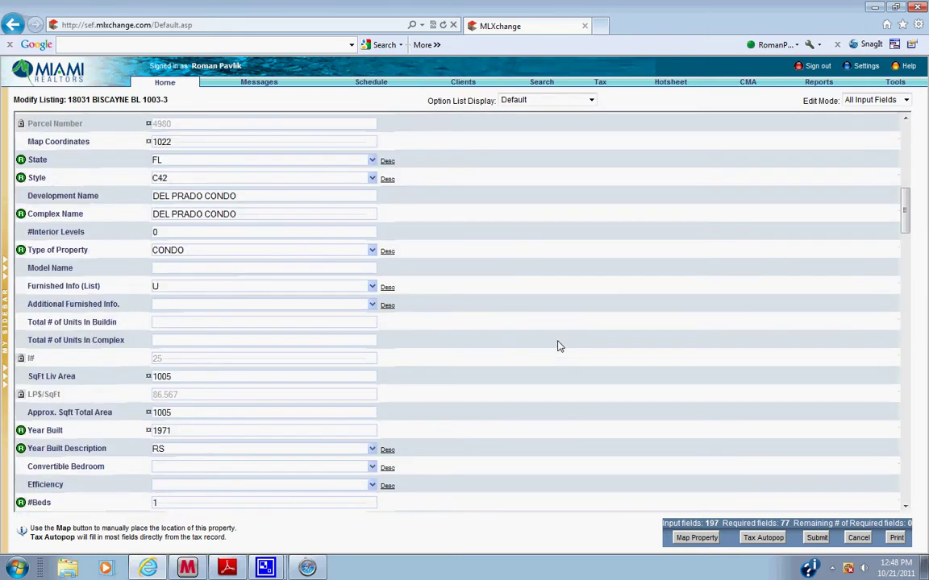
{"action": "scroll", "coordinate": [558, 345], "scroll_direction": "down", "scroll_amount": 4}
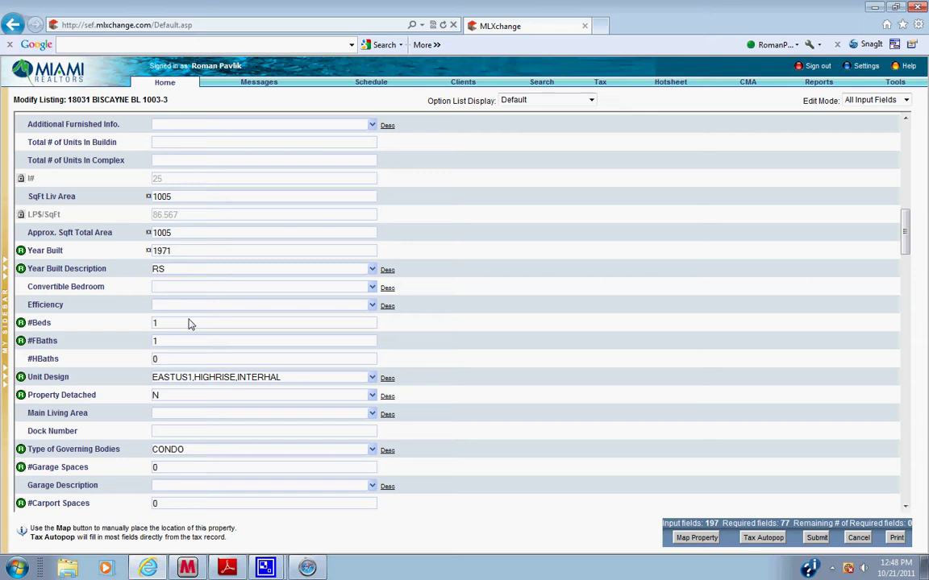
{"action": "scroll", "coordinate": [229, 354], "scroll_direction": "down", "scroll_amount": 3}
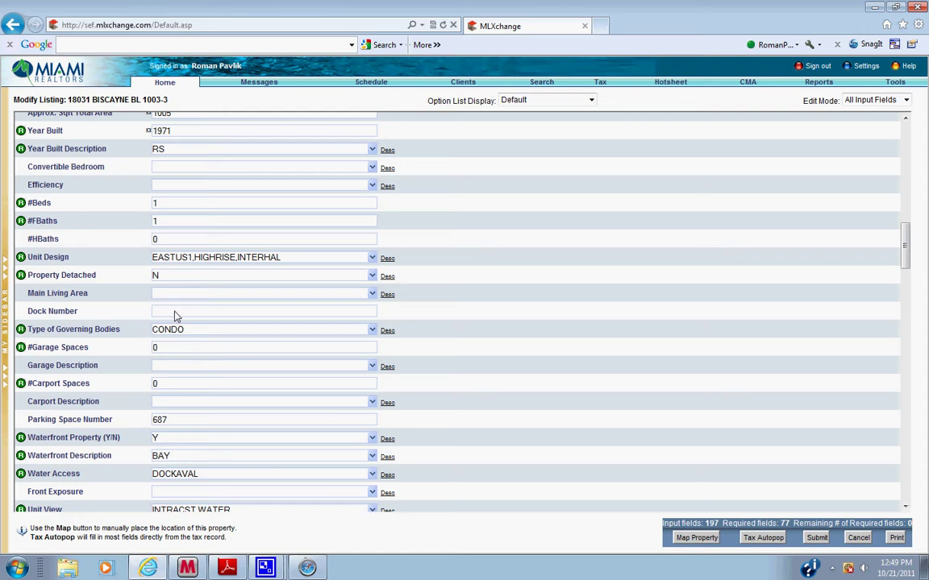
{"action": "scroll", "coordinate": [177, 316], "scroll_direction": "down", "scroll_amount": 3}
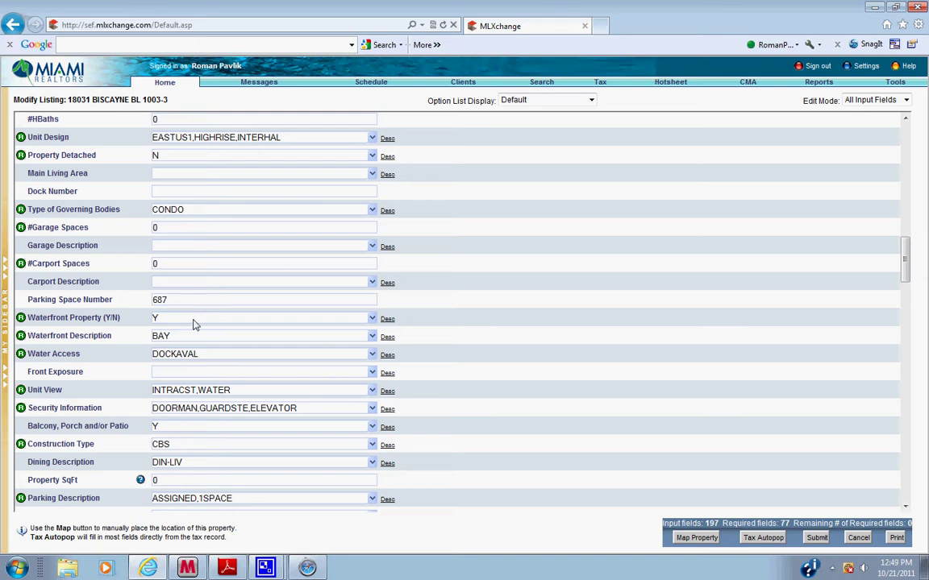
{"action": "scroll", "coordinate": [265, 375], "scroll_direction": "down", "scroll_amount": 5}
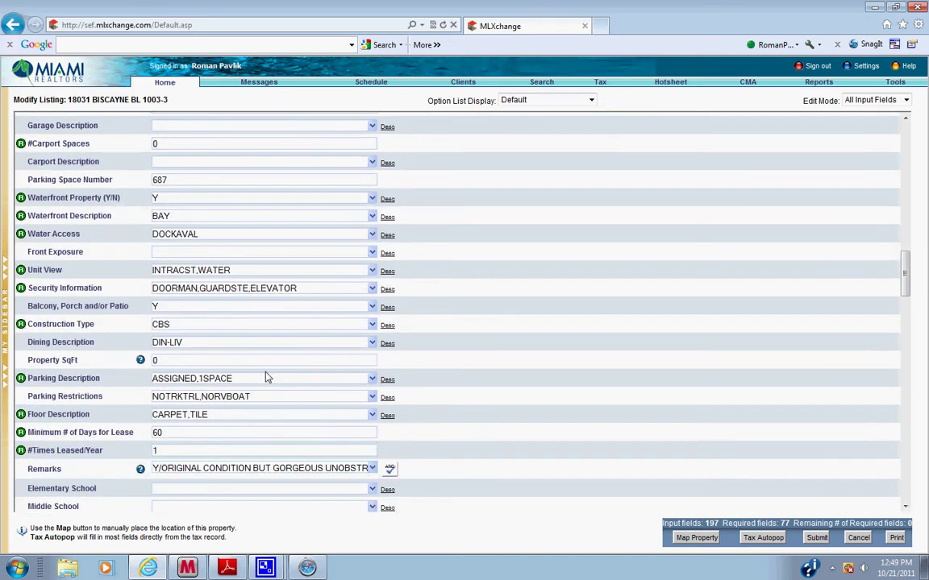
{"action": "scroll", "coordinate": [266, 377], "scroll_direction": "down", "scroll_amount": 1}
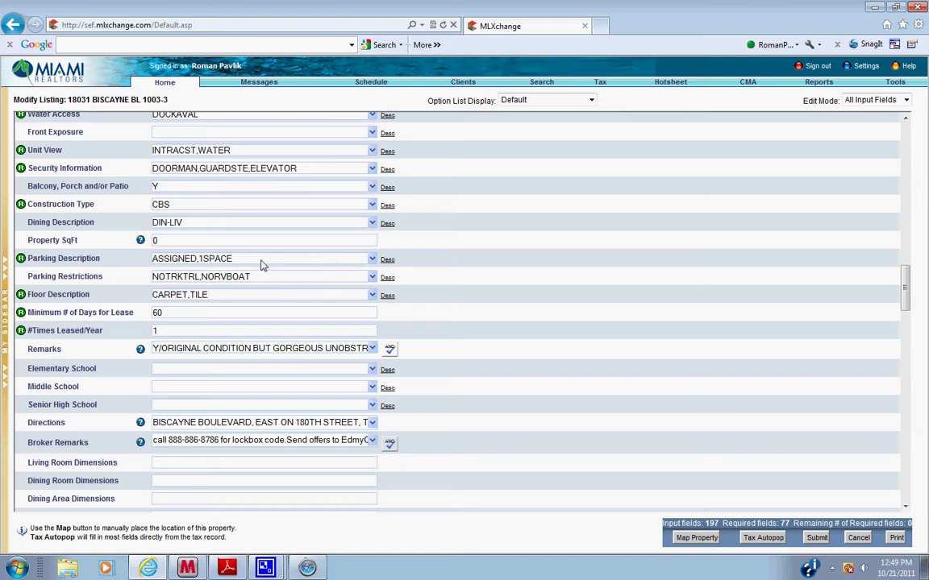
{"action": "scroll", "coordinate": [251, 317], "scroll_direction": "down", "scroll_amount": 2}
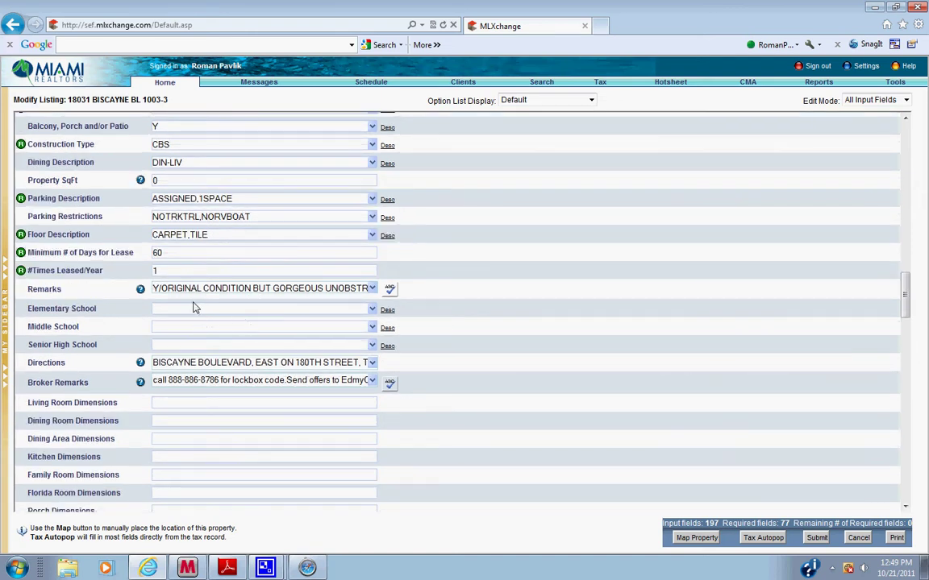
Step: Change Minimum # of Days for Lease from 60 to 360
{"action": "left_click", "coordinate": [156, 255]}
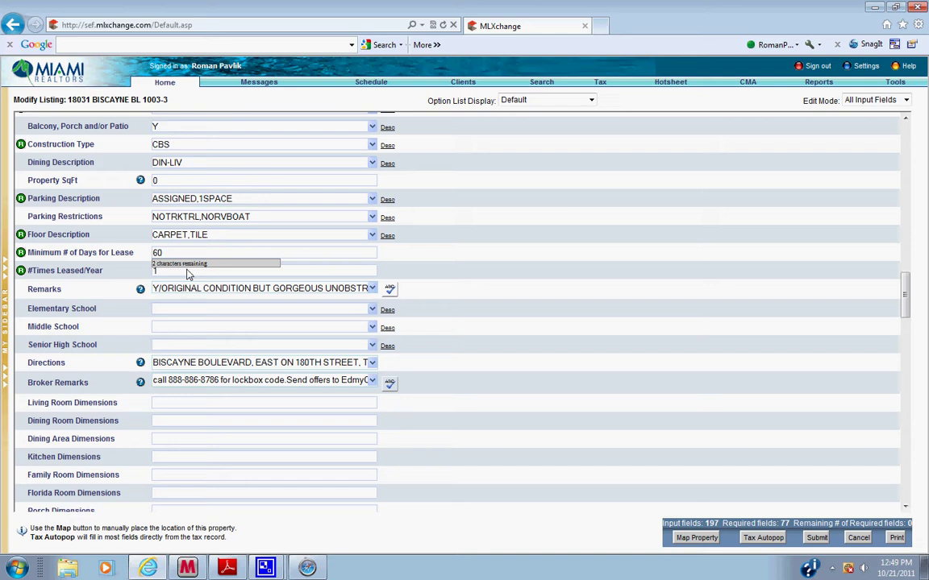
{"action": "type", "text": "3"}
{"action": "left_click", "coordinate": [187, 258]}
Step: Remove 'Y/' from Remarks and append '. EASY TO SHOW. **Not a short sale or foreclosure**'
{"action": "left_click", "coordinate": [163, 291]}
{"action": "key", "text": "BackSpace"}
{"action": "key", "text": "BackSpace"}
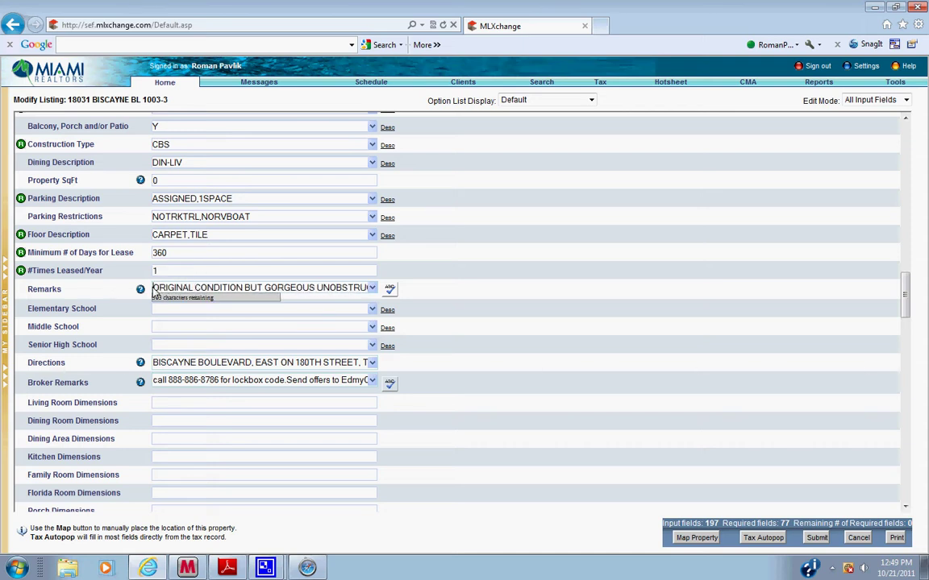
{"action": "left_click_drag", "start_coordinate": [193, 288], "coordinate": [381, 295]}
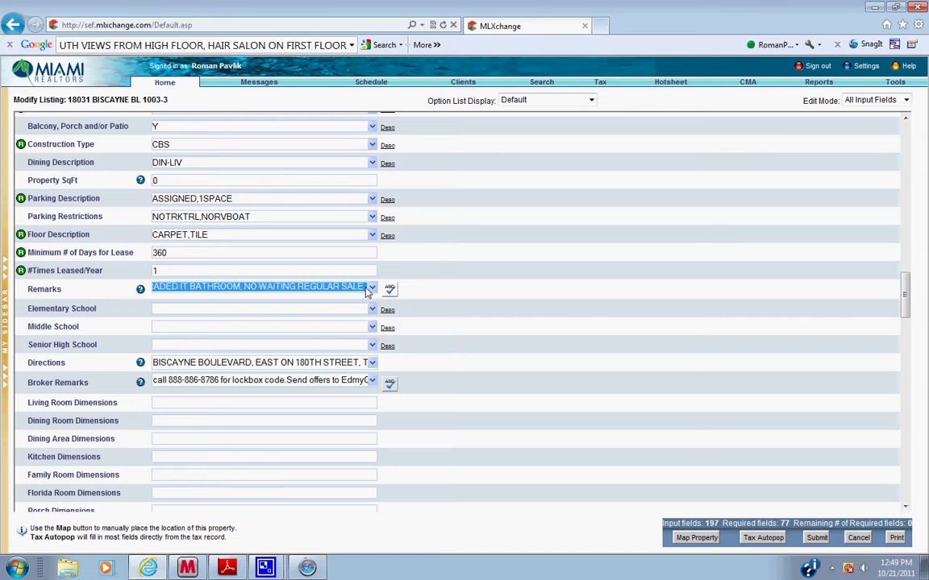
{"action": "left_click", "coordinate": [367, 292]}
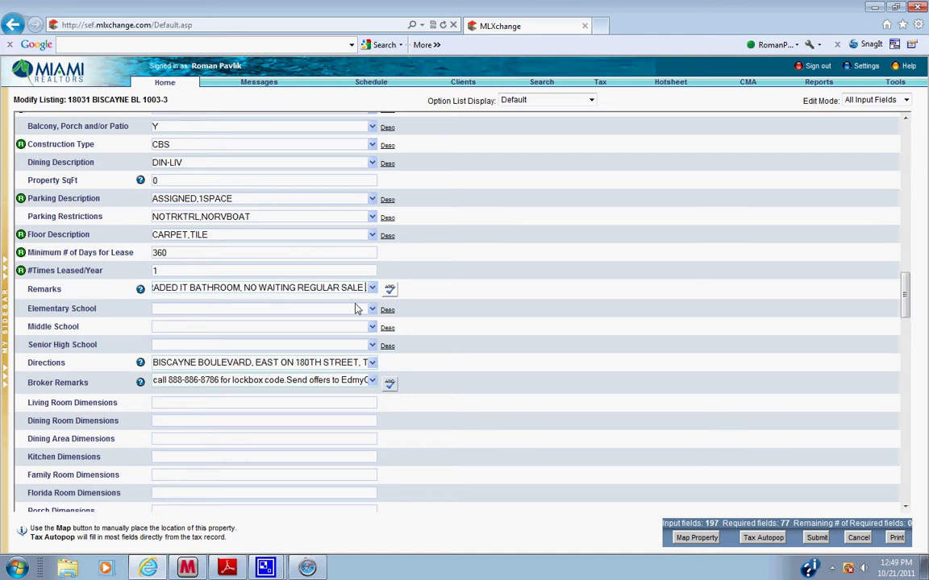
{"action": "type", "text": ". EASY TO"}
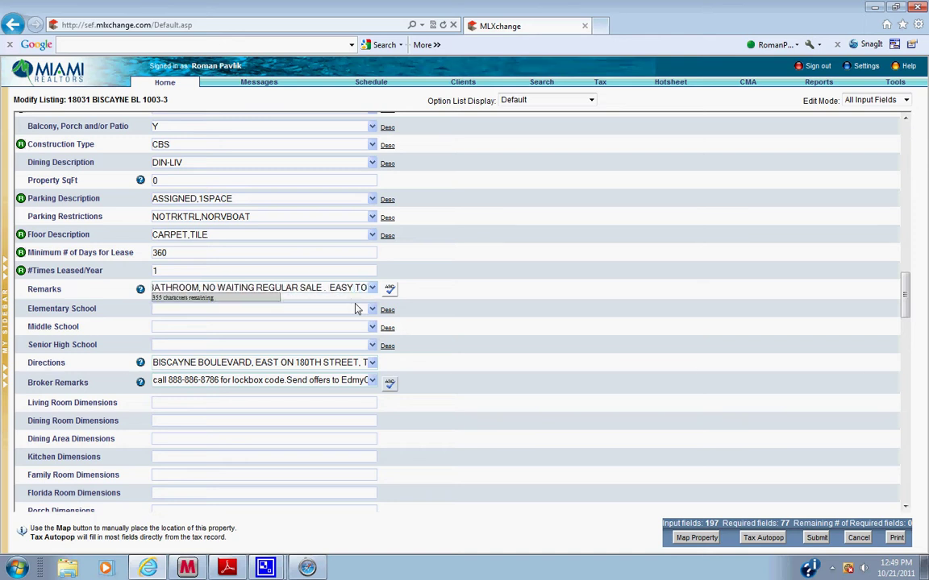
{"action": "type", "text": " SHOW"}
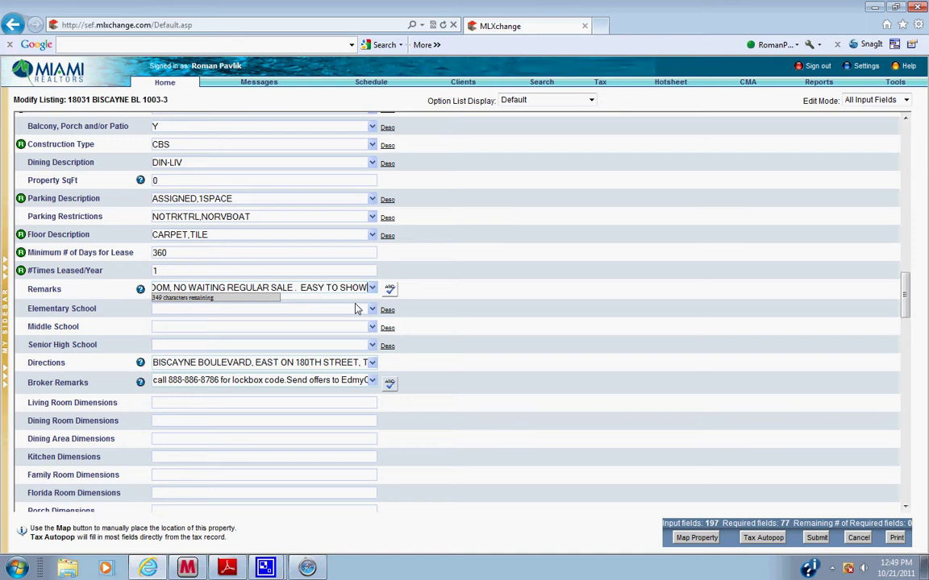
{"action": "type", "text": ". **"}
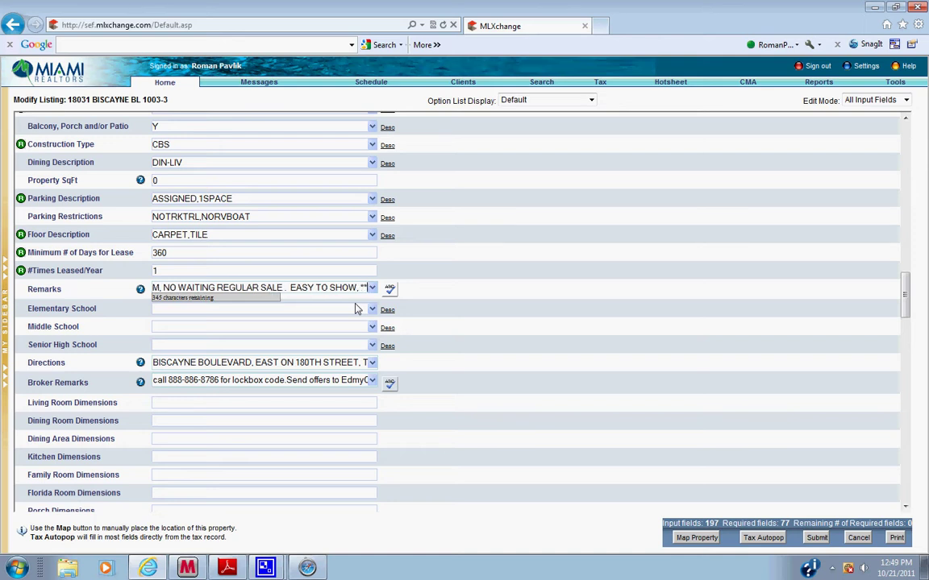
{"action": "type", "text": "Not a"}
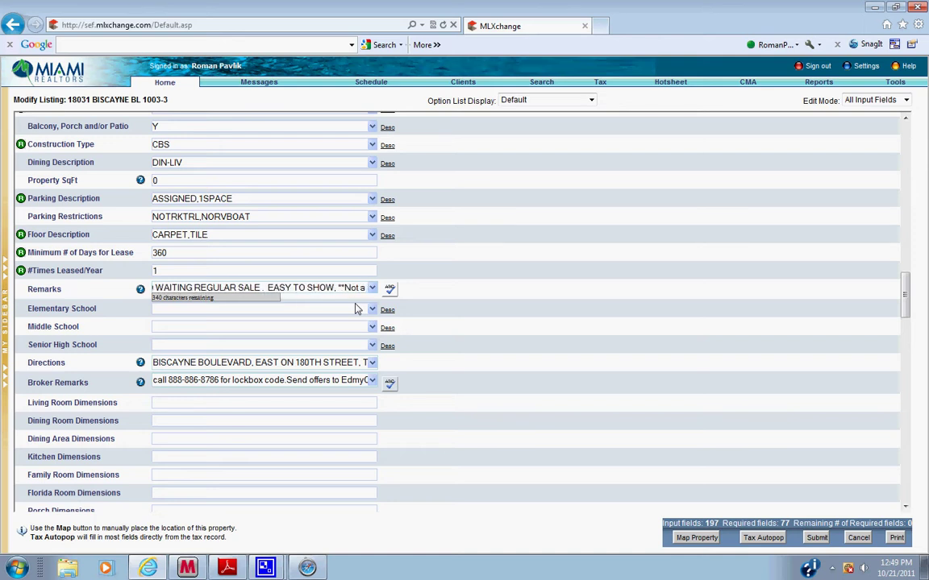
{"action": "type", "text": " short s"}
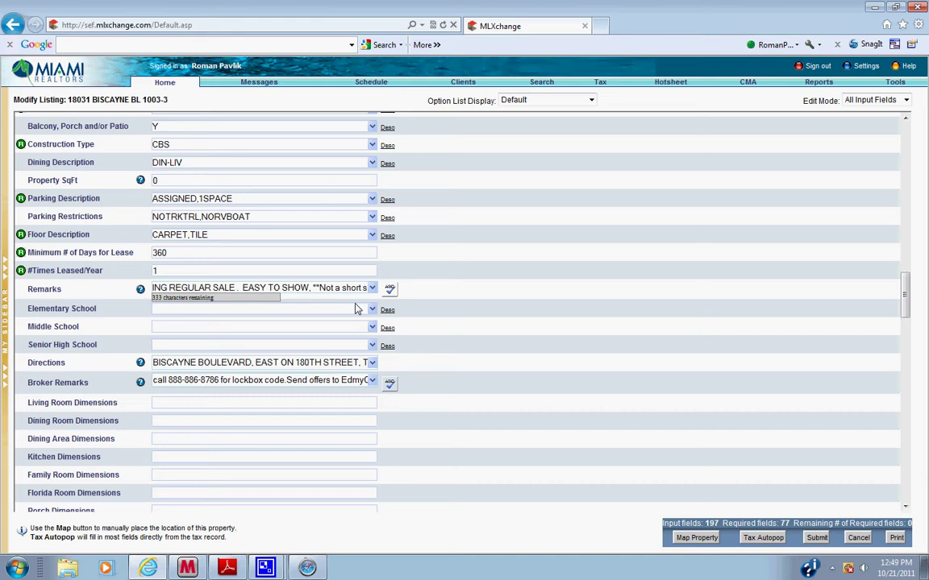
{"action": "type", "text": "ale or forecl"}
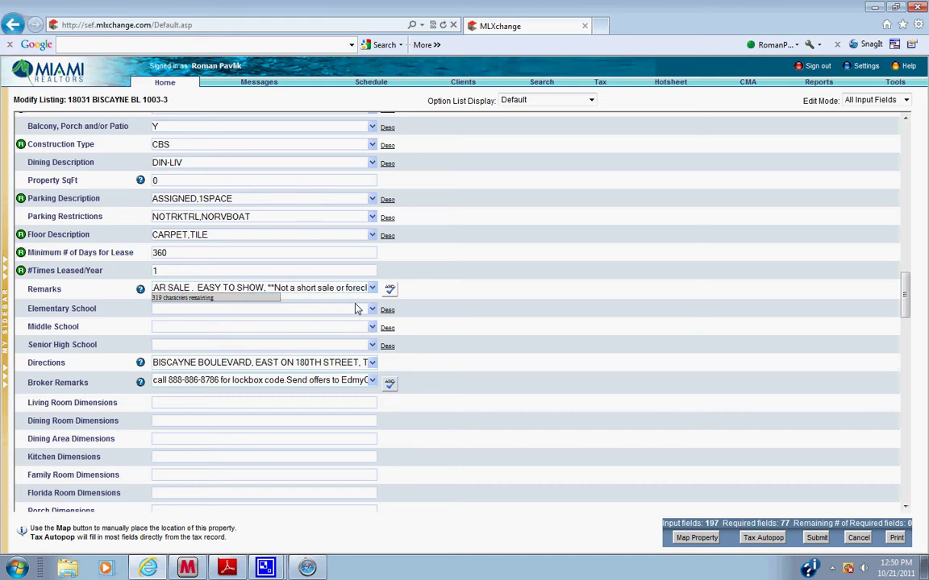
{"action": "type", "text": "osure**"}
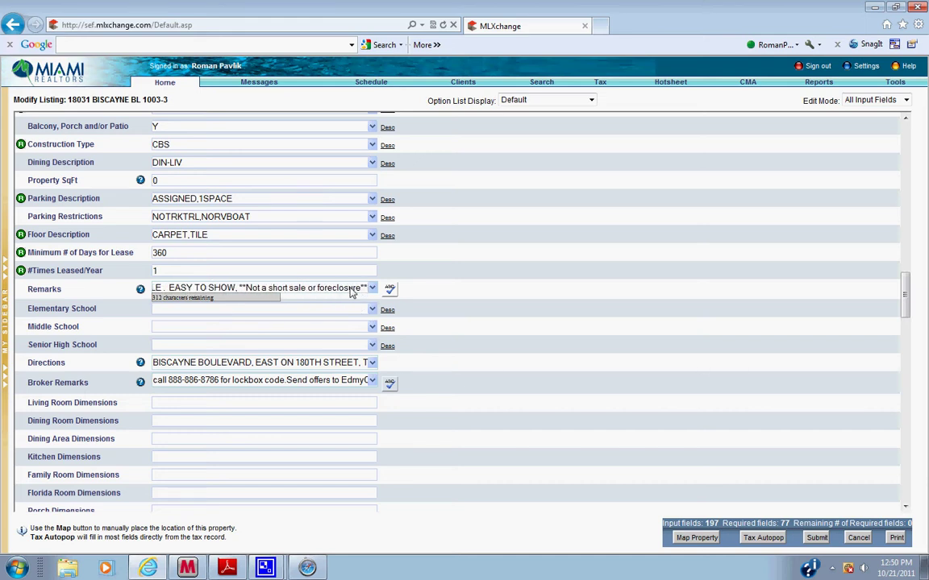
{"action": "left_click_drag", "start_coordinate": [367, 287], "coordinate": [91, 292]}
{"action": "left_click", "coordinate": [304, 287]}
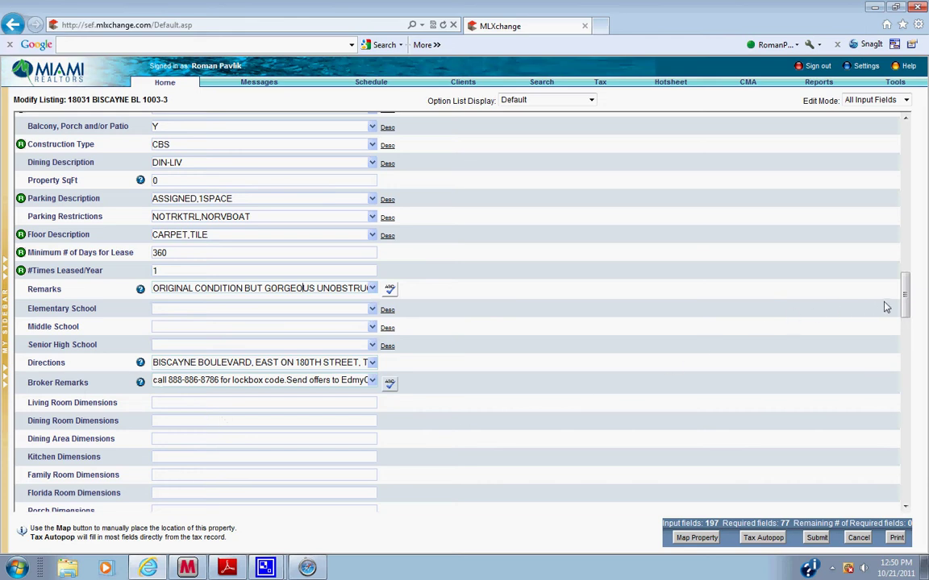
Step: Paste the correct domain over the offers e-mail domain in Broker Remarks
{"action": "scroll", "coordinate": [884, 307], "scroll_direction": "down", "scroll_amount": 3}
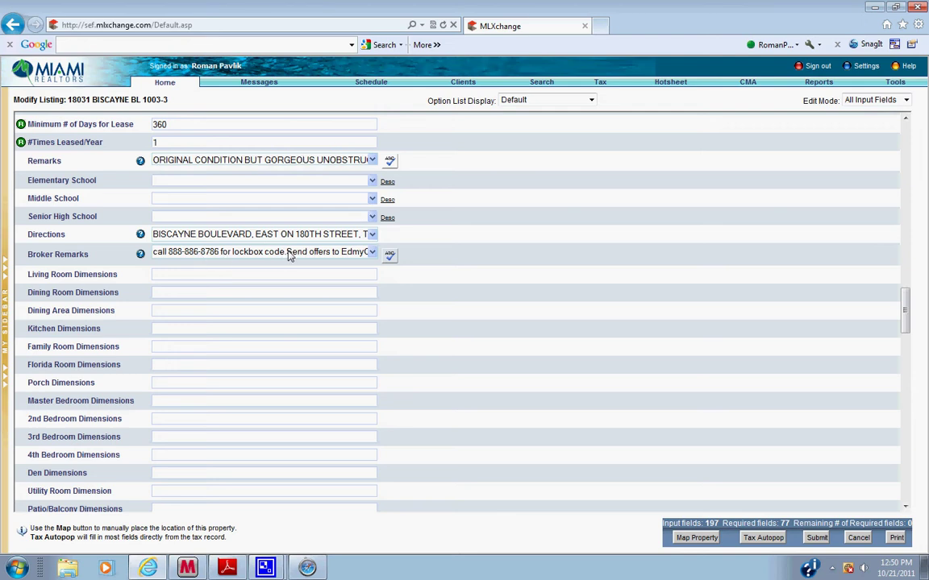
{"action": "left_click_drag", "start_coordinate": [287, 255], "coordinate": [372, 258]}
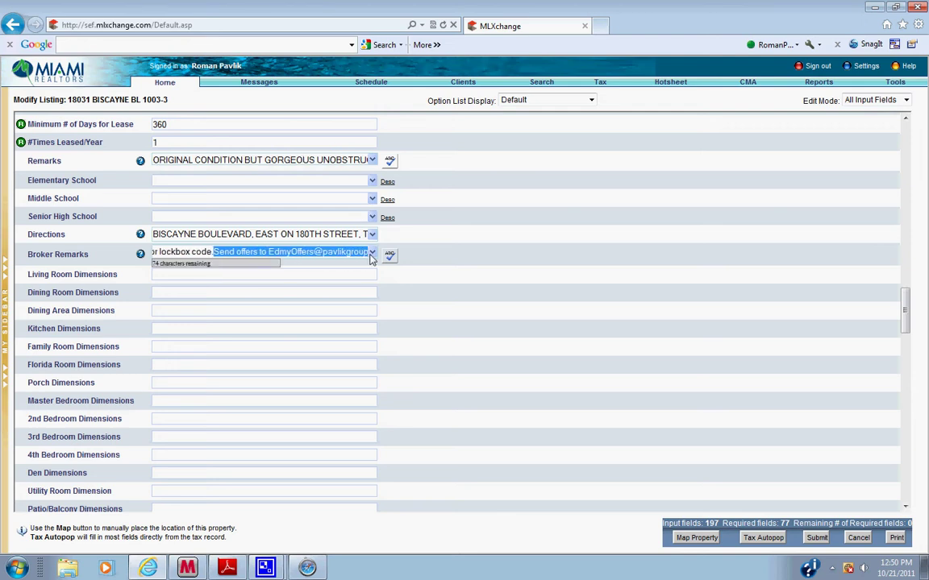
{"action": "left_click", "coordinate": [313, 275]}
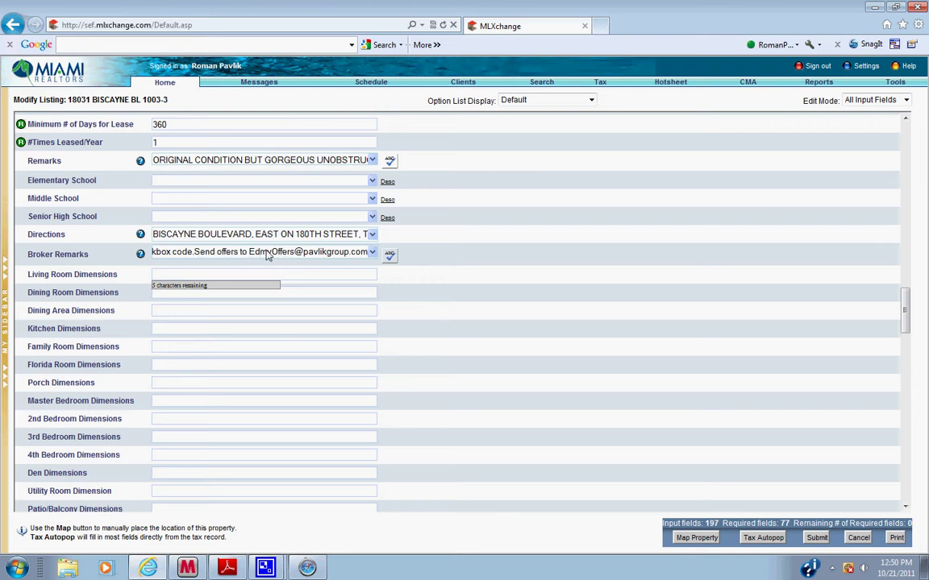
{"action": "left_click_drag", "start_coordinate": [304, 256], "coordinate": [373, 259]}
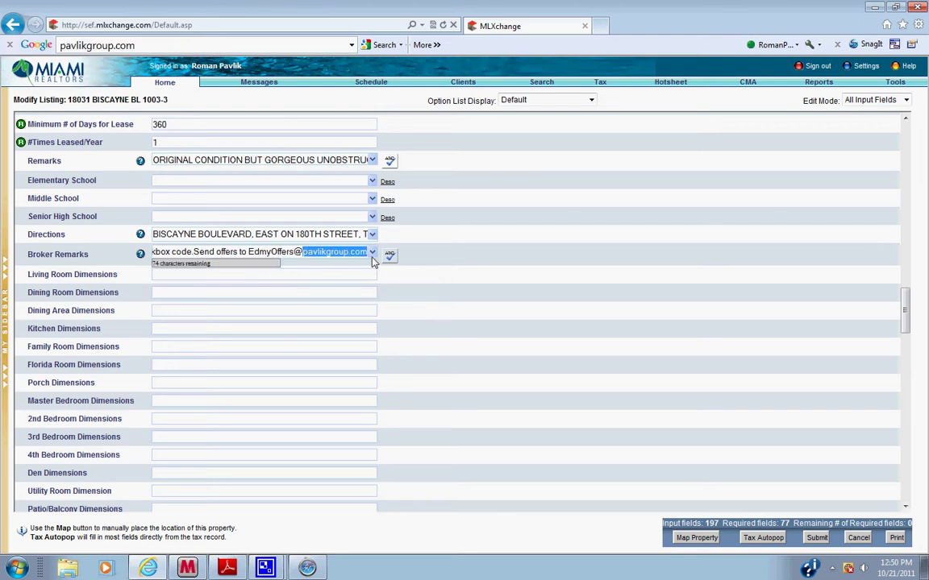
{"action": "type", "text": "pavlikgroup.com"}
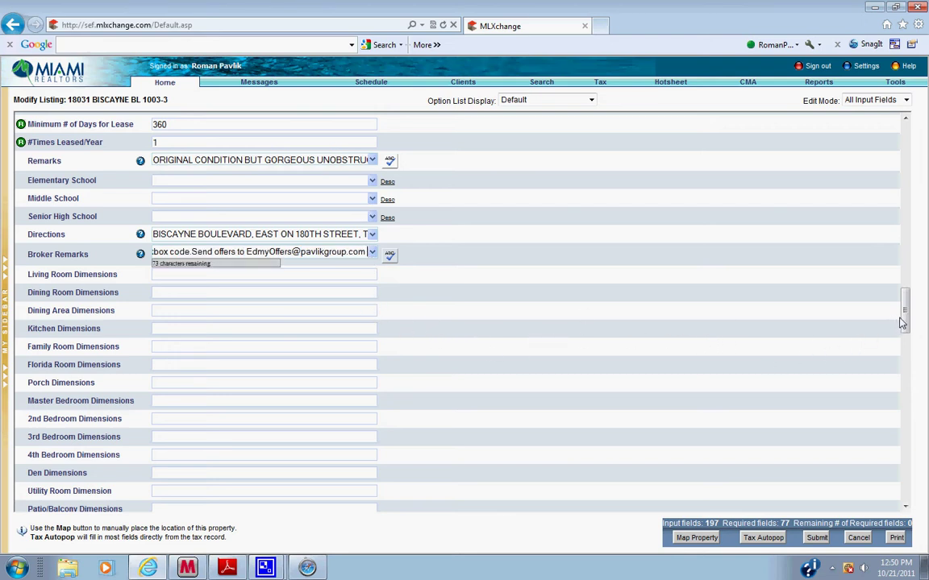
{"action": "left_click_drag", "start_coordinate": [905, 313], "coordinate": [916, 379]}
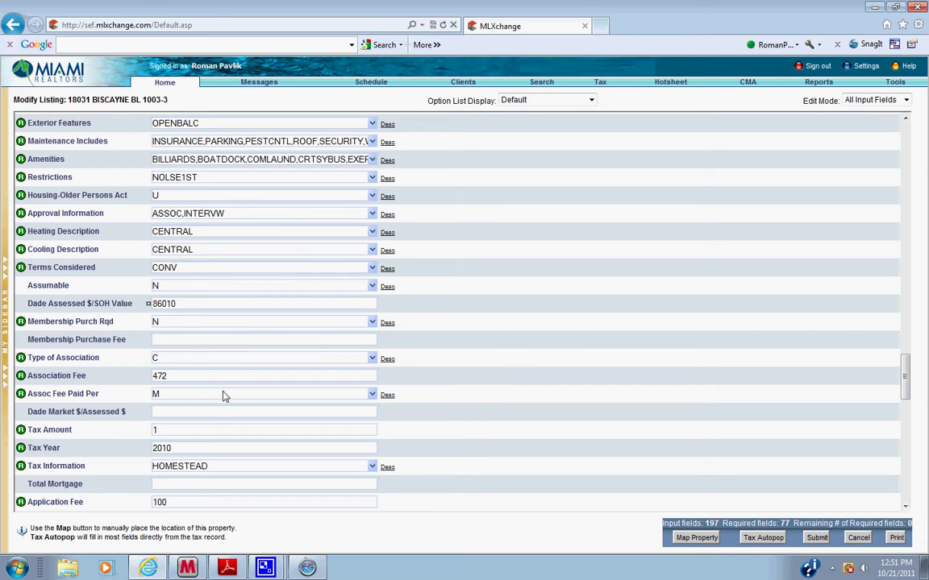
{"action": "scroll", "coordinate": [225, 395], "scroll_direction": "down", "scroll_amount": 3}
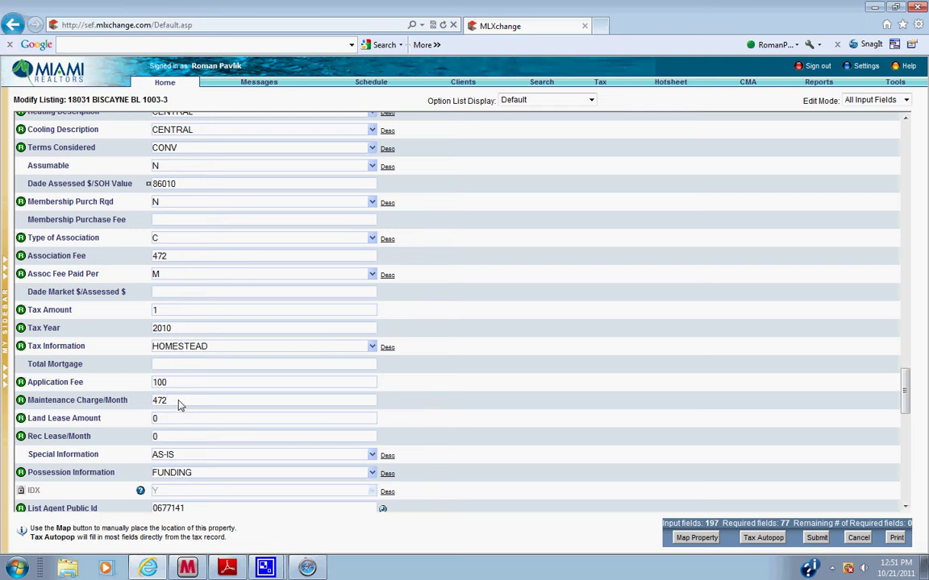
{"action": "scroll", "coordinate": [179, 405], "scroll_direction": "down", "scroll_amount": 2}
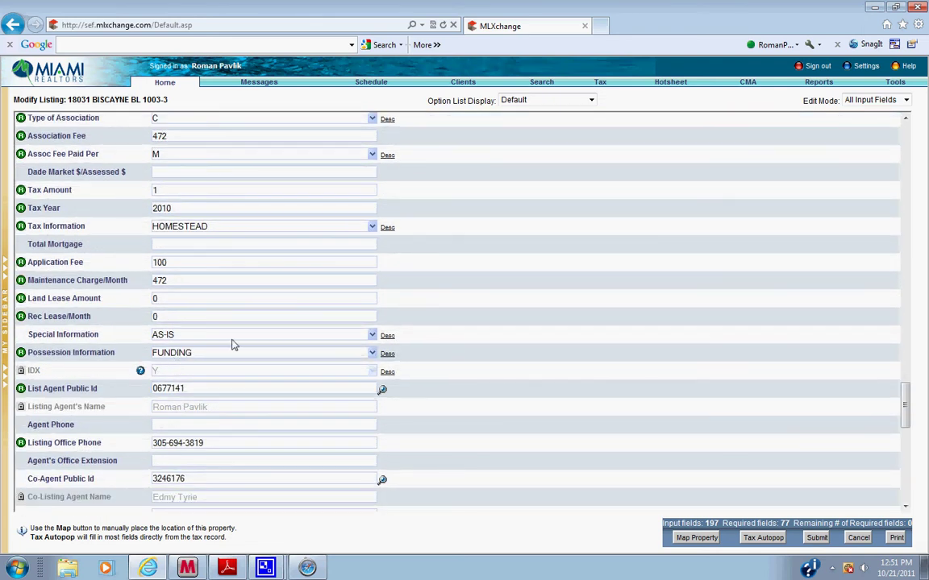
{"action": "scroll", "coordinate": [233, 344], "scroll_direction": "down", "scroll_amount": 2}
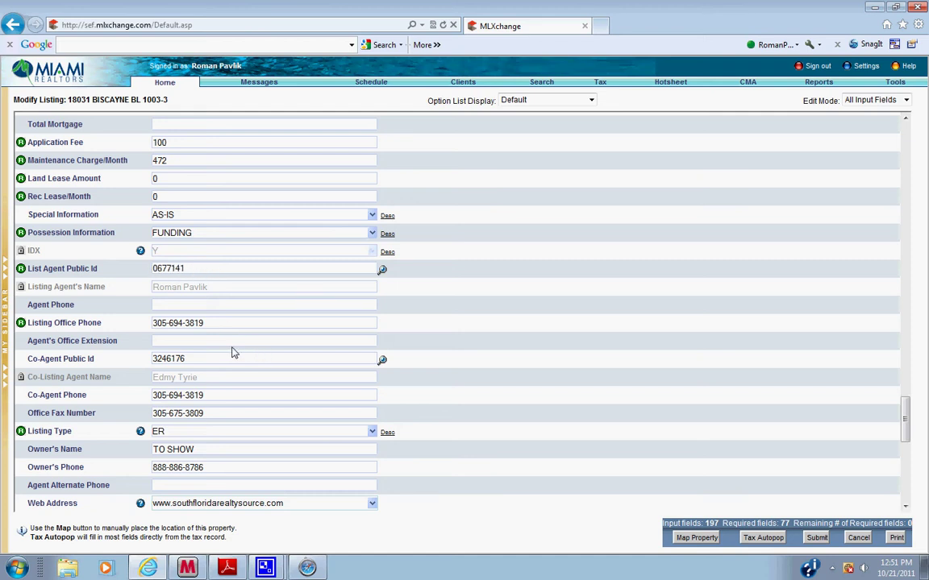
{"action": "left_click", "coordinate": [212, 326]}
{"action": "triple_click", "coordinate": [212, 326]}
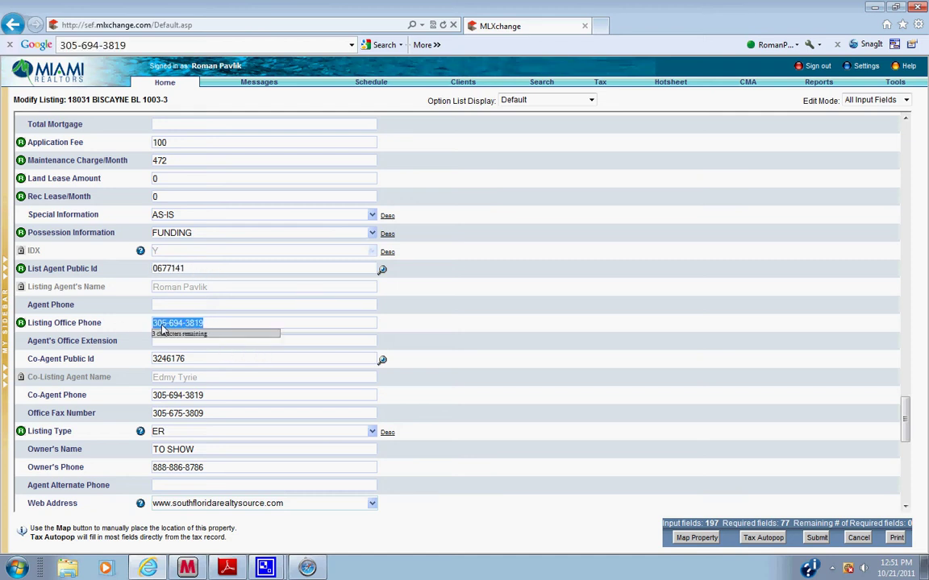
{"action": "left_click", "coordinate": [194, 364]}
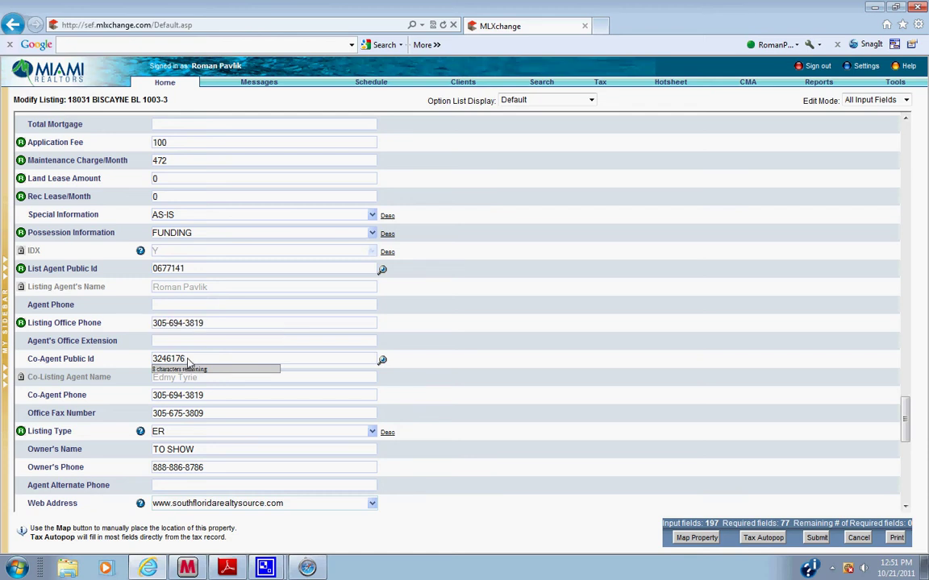
{"action": "left_click", "coordinate": [217, 414]}
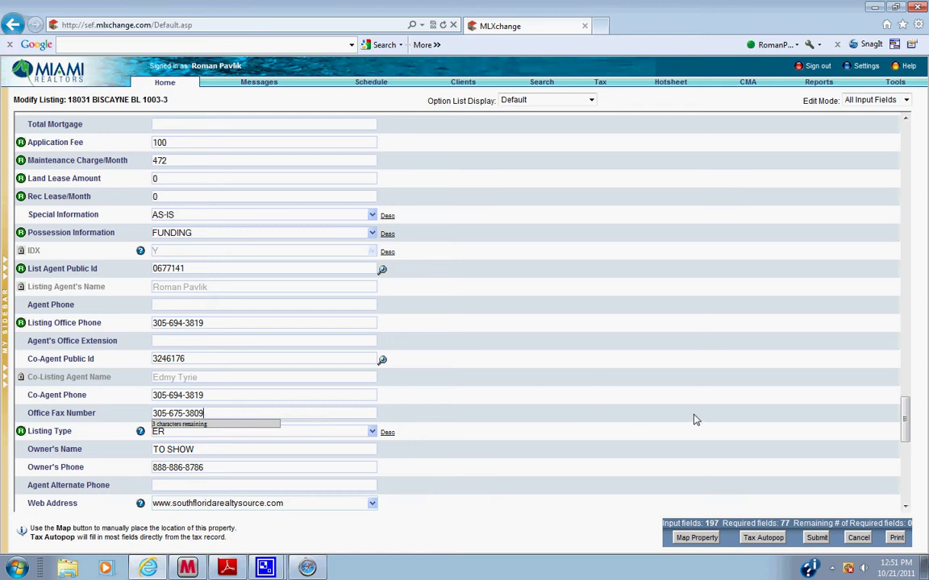
{"action": "scroll", "coordinate": [909, 425], "scroll_direction": "down", "scroll_amount": 3}
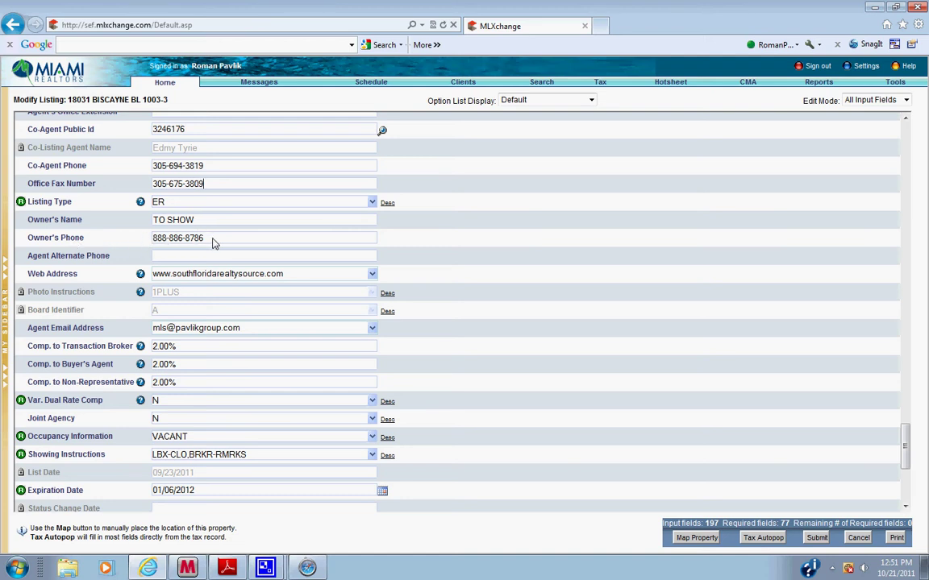
{"action": "scroll", "coordinate": [211, 244], "scroll_direction": "down", "scroll_amount": 1}
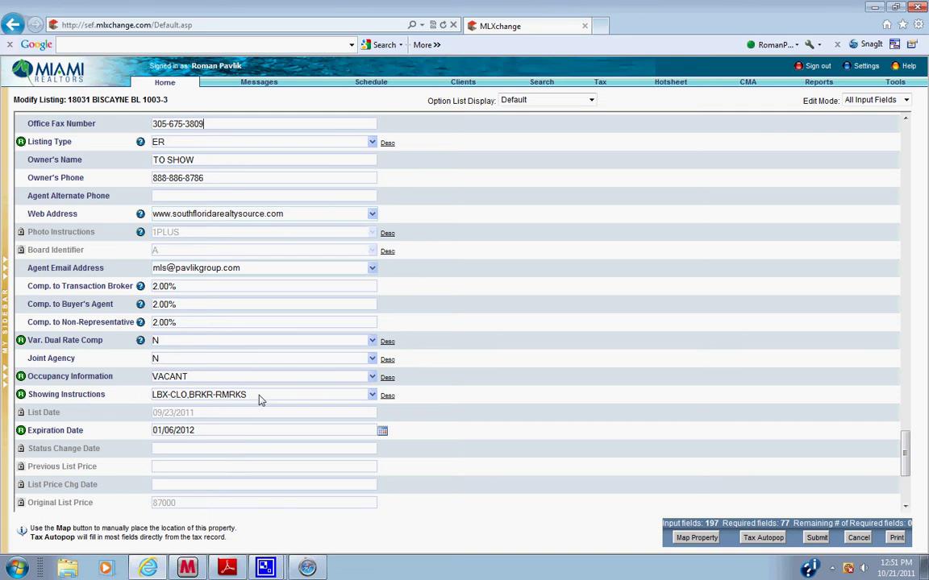
{"action": "scroll", "coordinate": [259, 400], "scroll_direction": "down", "scroll_amount": 3}
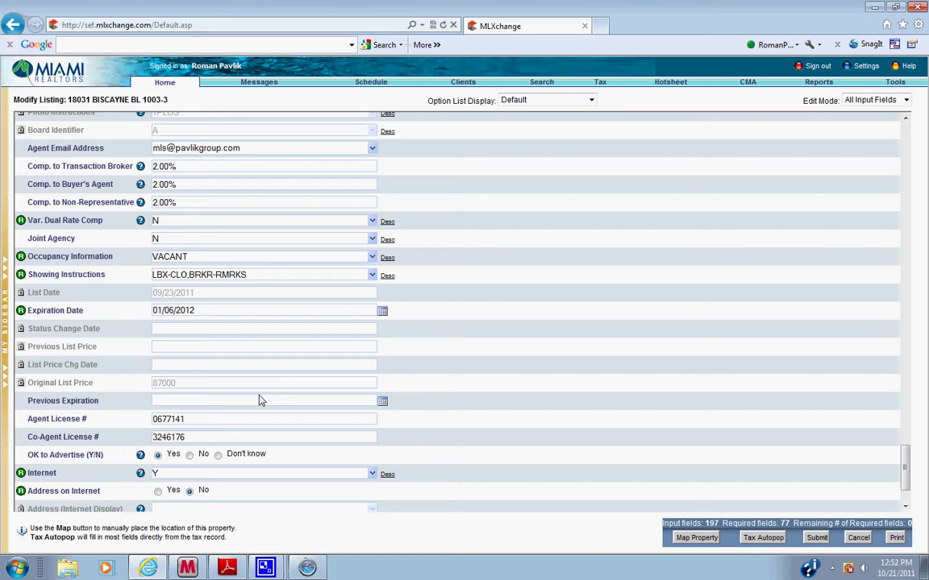
{"action": "scroll", "coordinate": [260, 400], "scroll_direction": "down", "scroll_amount": 2}
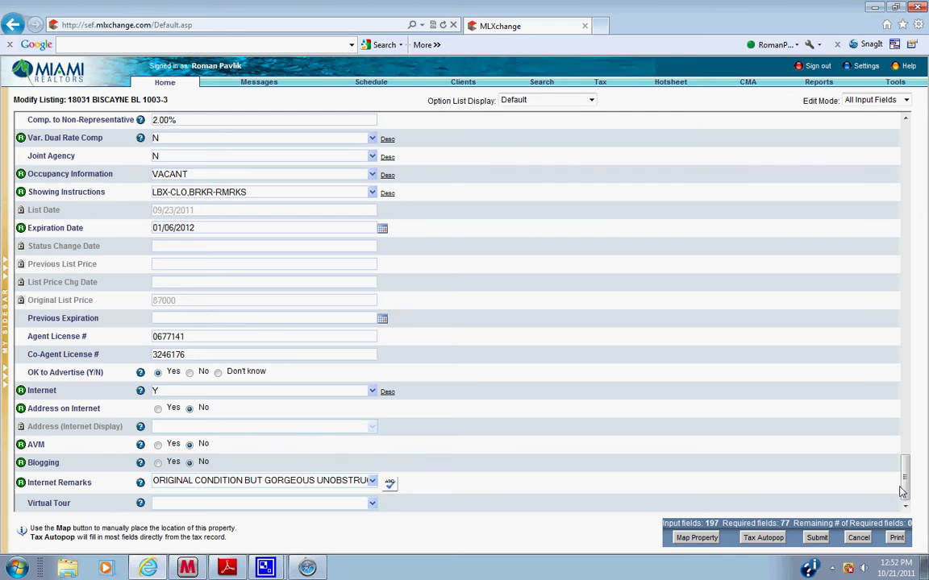
Step: Submit the edited listing, acknowledge the confirmation and close the summary
{"action": "left_click", "coordinate": [817, 538]}
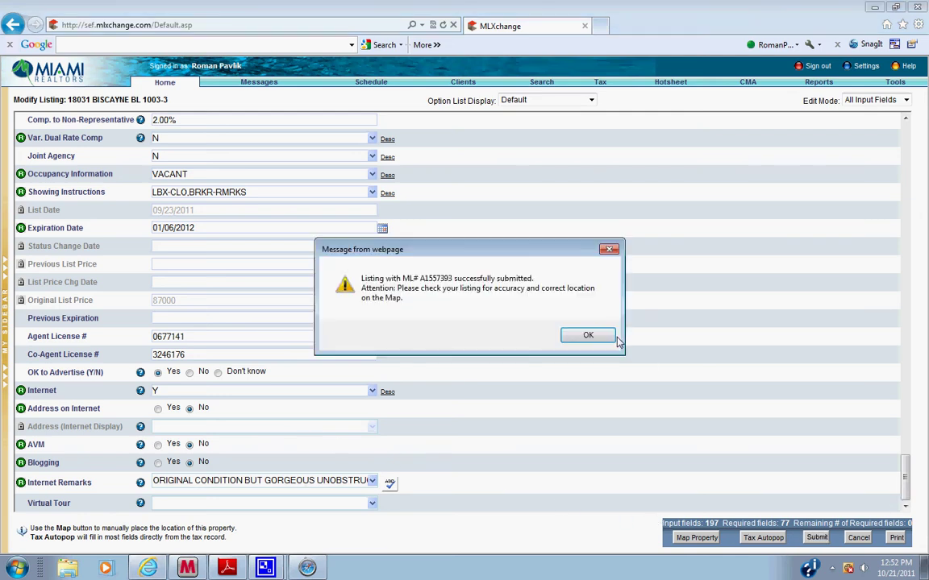
{"action": "left_click", "coordinate": [588, 337]}
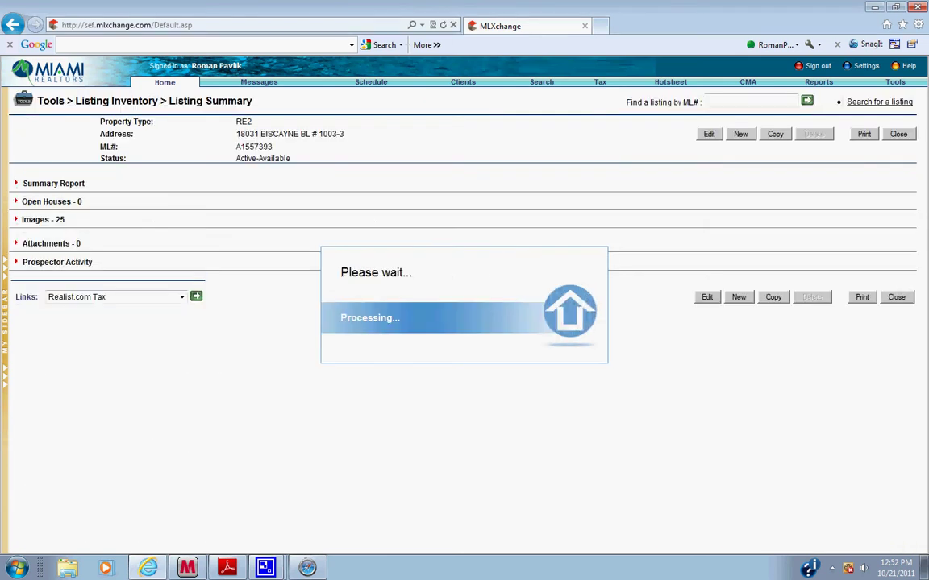
{"action": "left_click", "coordinate": [899, 135]}
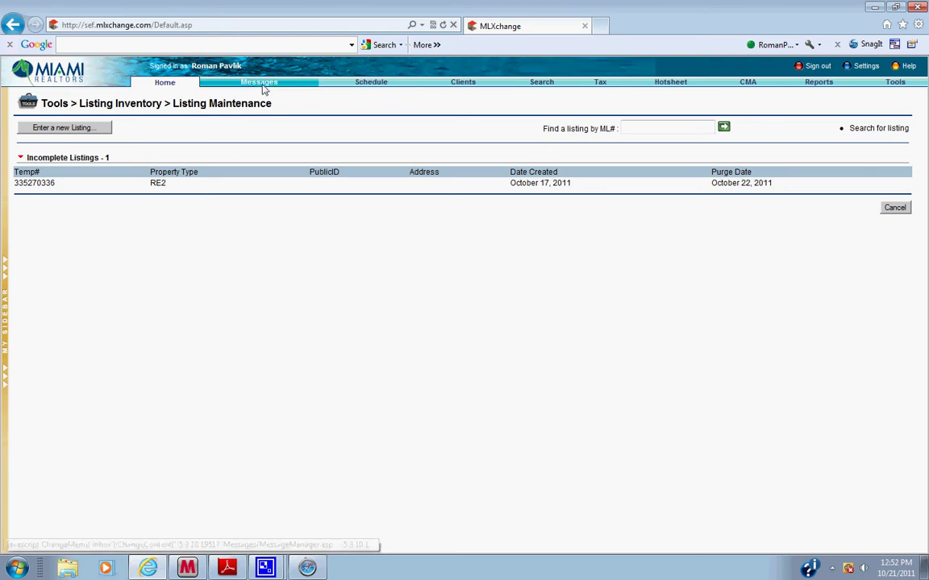
Step: From Home, look up listing A1557393 by ML# in Find a Listing
{"action": "left_click", "coordinate": [161, 83]}
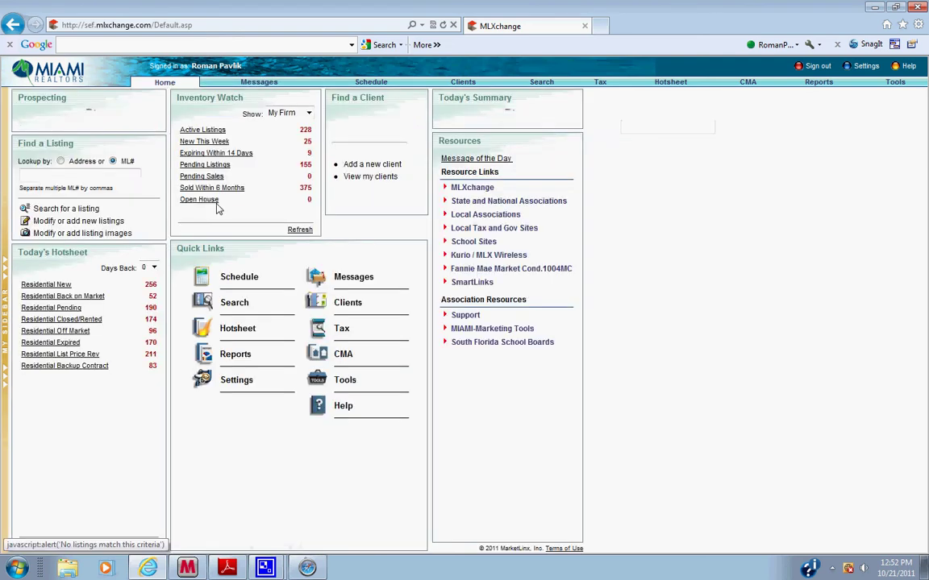
{"action": "left_click", "coordinate": [61, 165]}
{"action": "left_click", "coordinate": [113, 164]}
{"action": "left_click", "coordinate": [106, 181]}
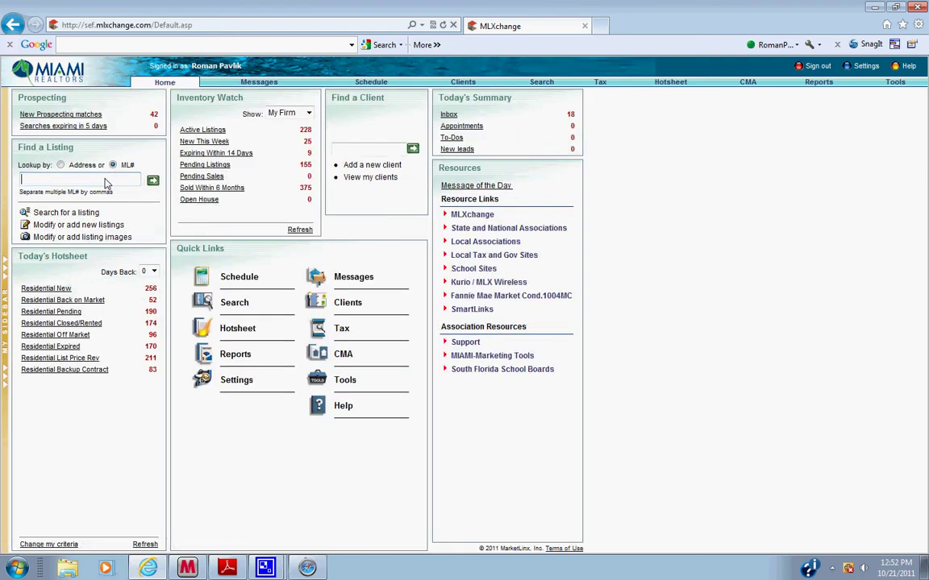
{"action": "type", "text": "A1557393"}
{"action": "left_click", "coordinate": [152, 180]}
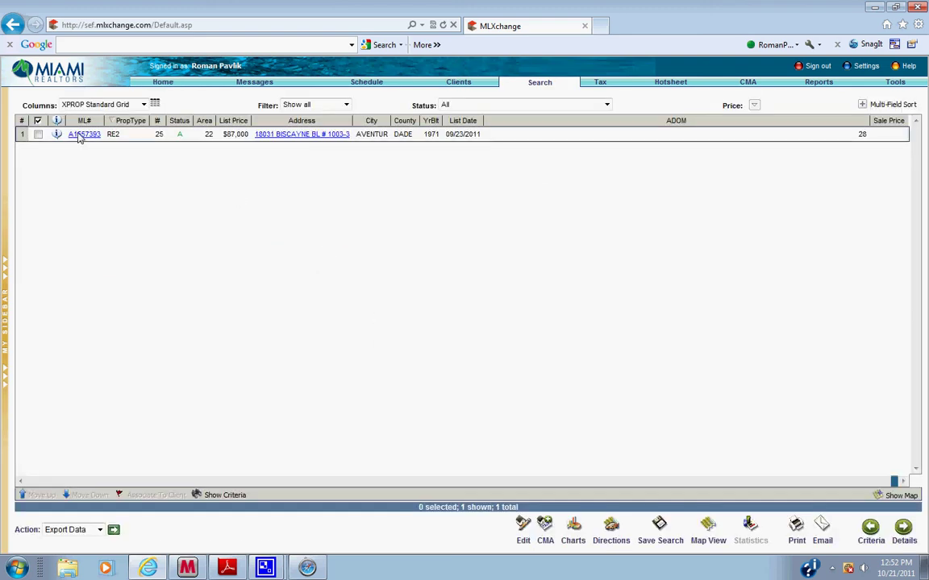
Step: Review listing A1557393 in RE2 Full View, then choose Email for it
{"action": "left_click", "coordinate": [79, 135]}
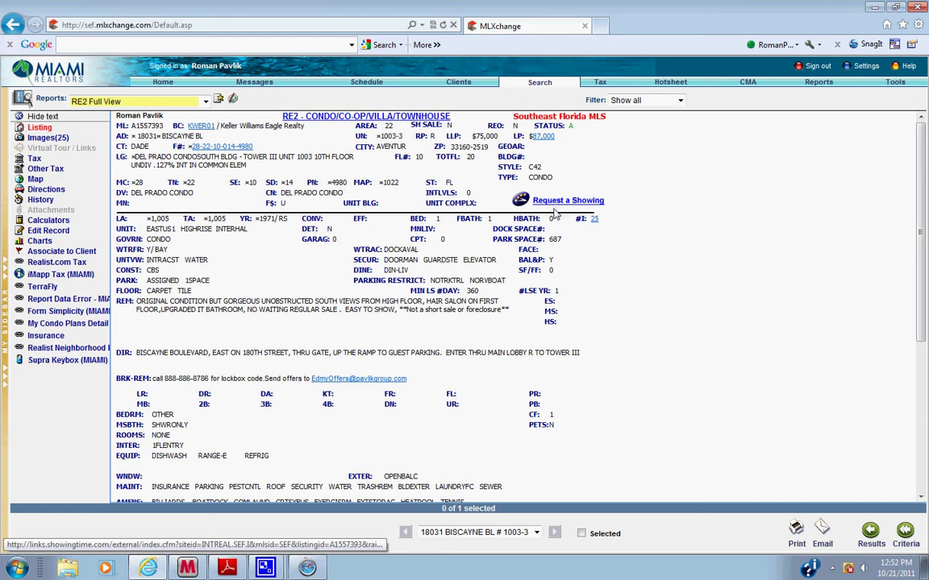
{"action": "scroll", "coordinate": [612, 390], "scroll_direction": "down", "scroll_amount": 3}
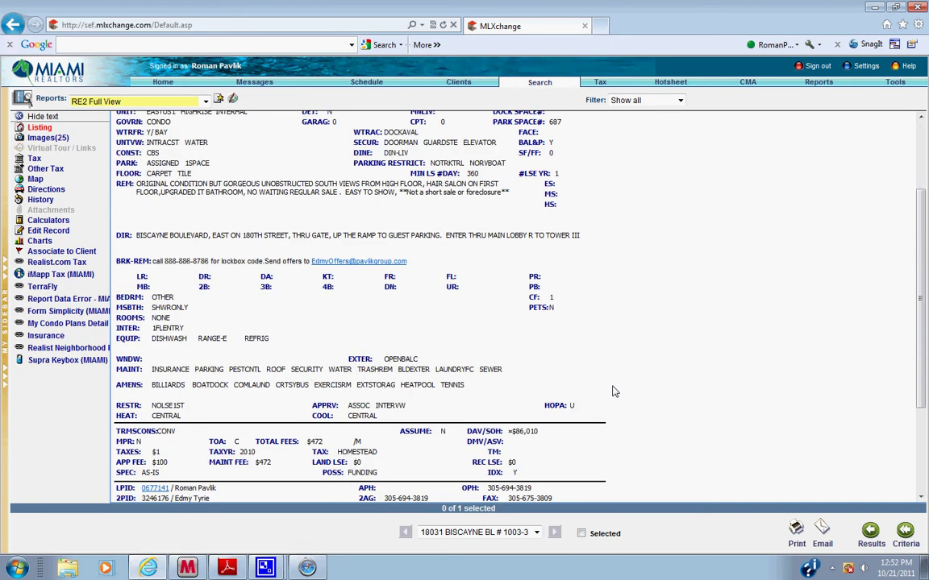
{"action": "scroll", "coordinate": [611, 390], "scroll_direction": "down", "scroll_amount": 1}
{"action": "scroll", "coordinate": [612, 390], "scroll_direction": "up", "scroll_amount": 5}
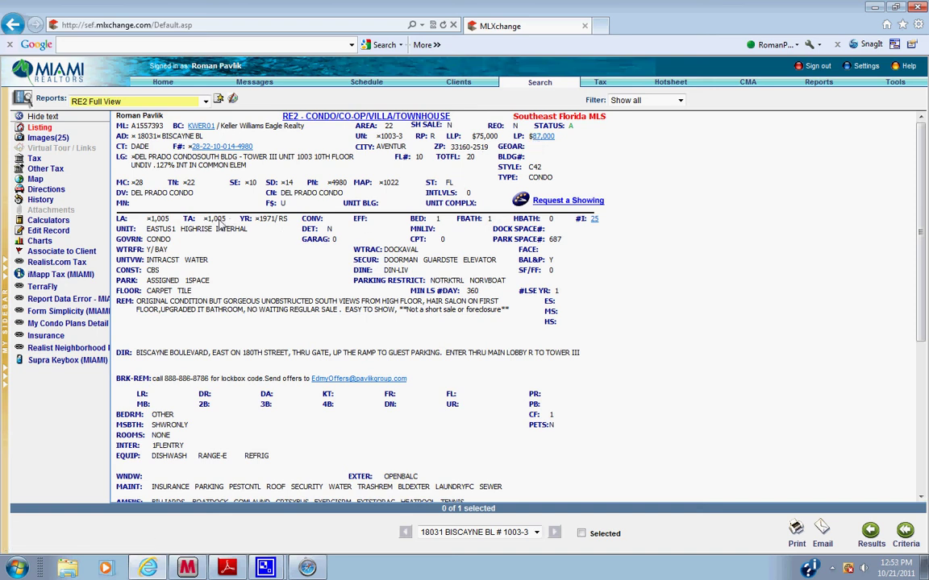
{"action": "scroll", "coordinate": [389, 325], "scroll_direction": "down", "scroll_amount": 5}
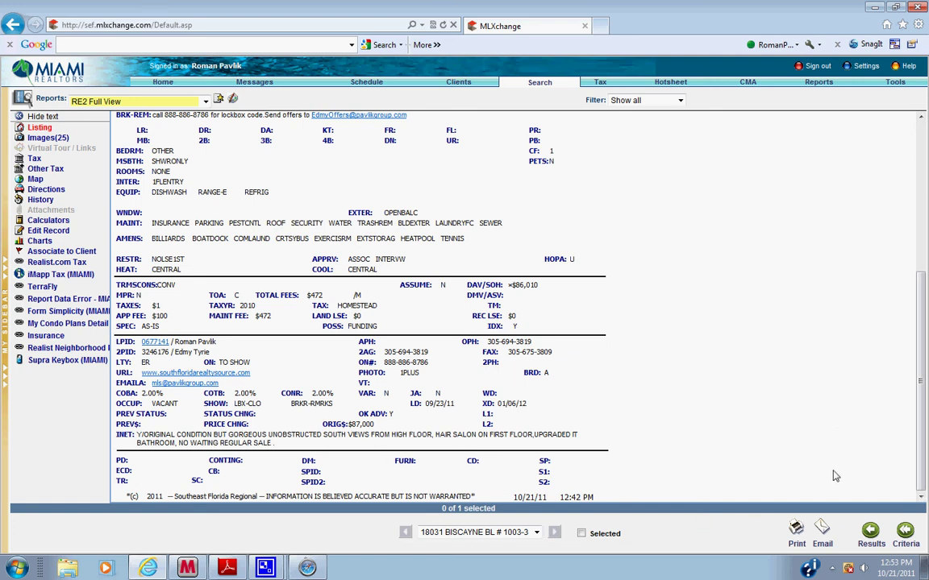
{"action": "left_click", "coordinate": [822, 532]}
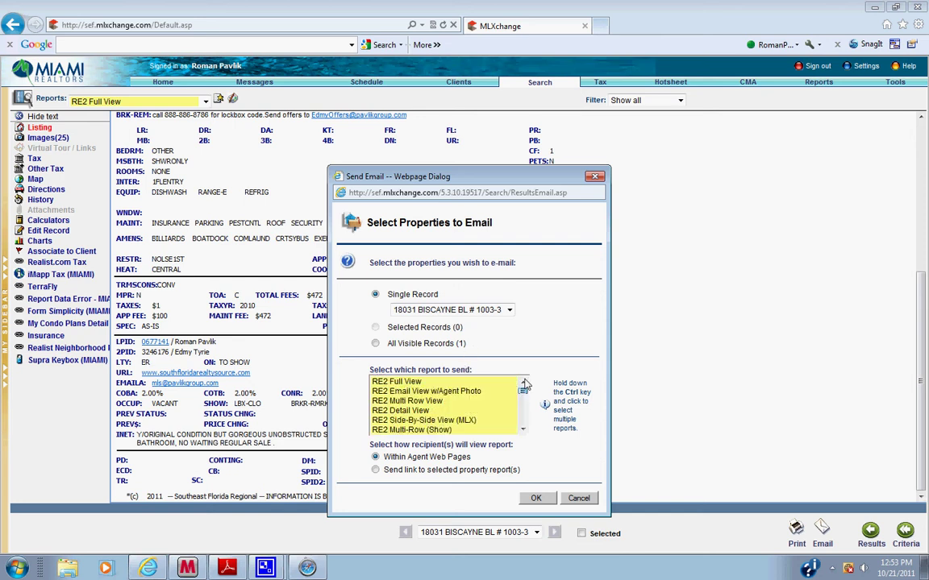
Step: Choose RE2 Full View sent as a link to the selected property report
{"action": "scroll", "coordinate": [431, 394], "scroll_direction": "up", "scroll_amount": 3}
{"action": "left_click", "coordinate": [380, 382]}
{"action": "left_click", "coordinate": [375, 470]}
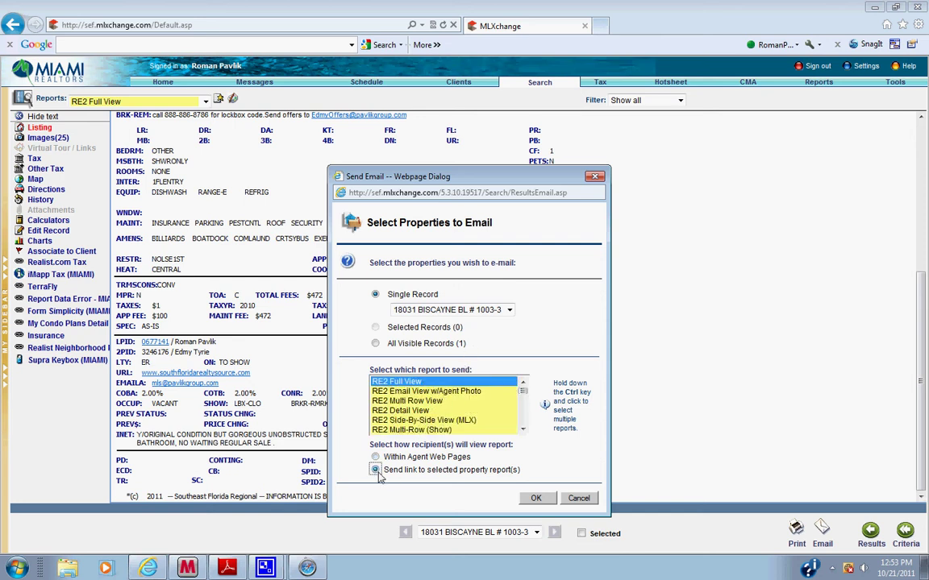
{"action": "left_click", "coordinate": [533, 498]}
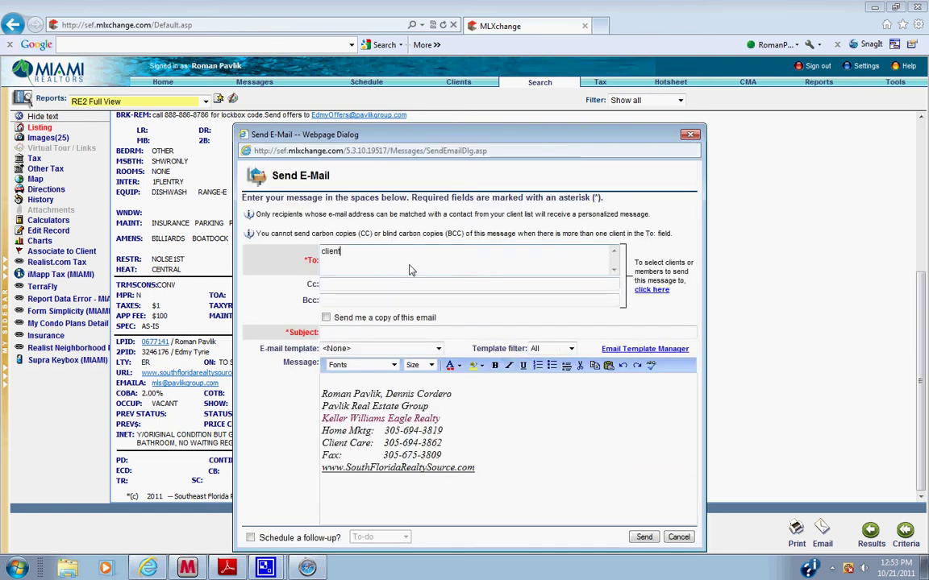
Step: Fill in the recipient's e-mail, subject NEW LISTING, and apply the Agent Listings Search template
{"action": "type", "text": "ikgro"}
{"action": "key", "text": "Tab"}
{"action": "key", "text": "Tab"}
{"action": "key", "text": "Tab"}
{"action": "key", "text": "Tab"}
{"action": "type", "text": "NEW LISTING"}
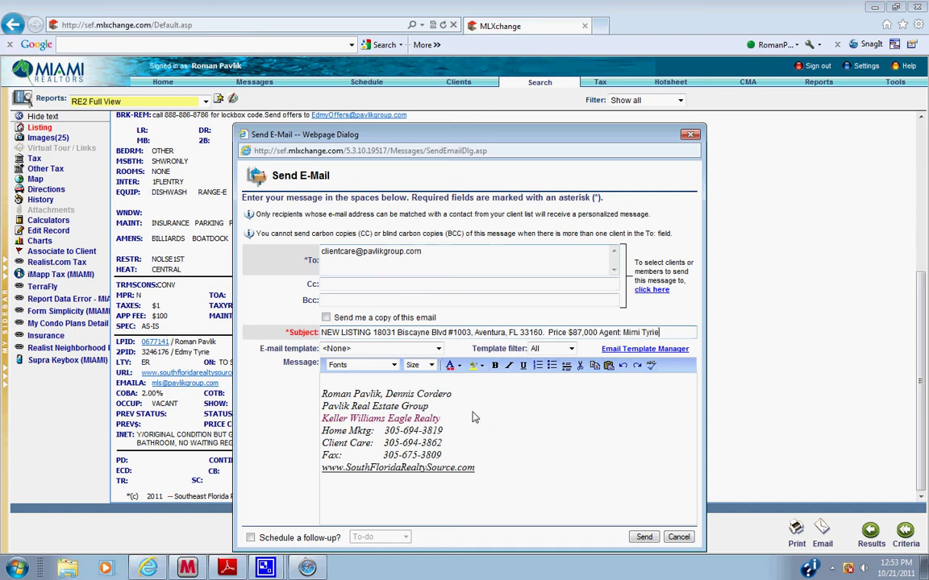
{"action": "left_click", "coordinate": [383, 348]}
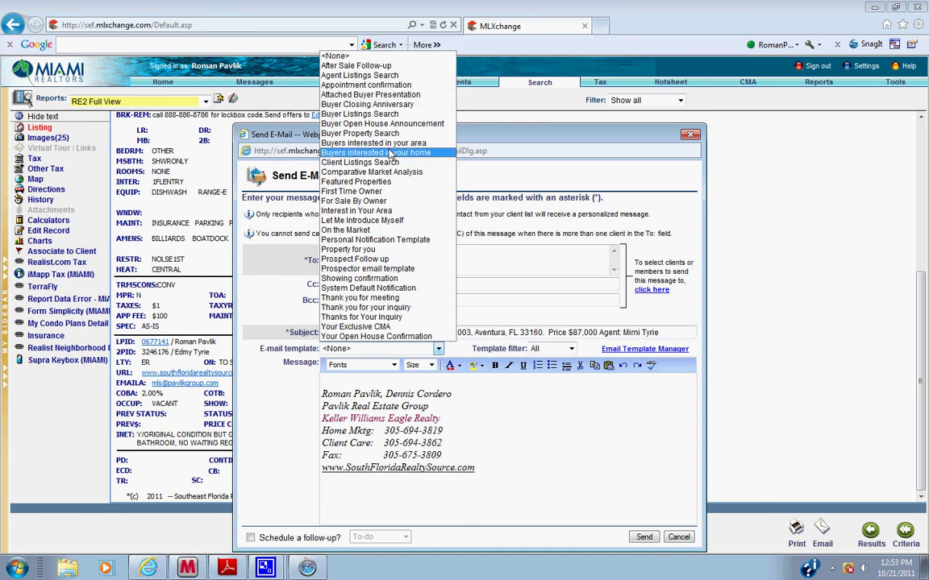
{"action": "left_click", "coordinate": [366, 75]}
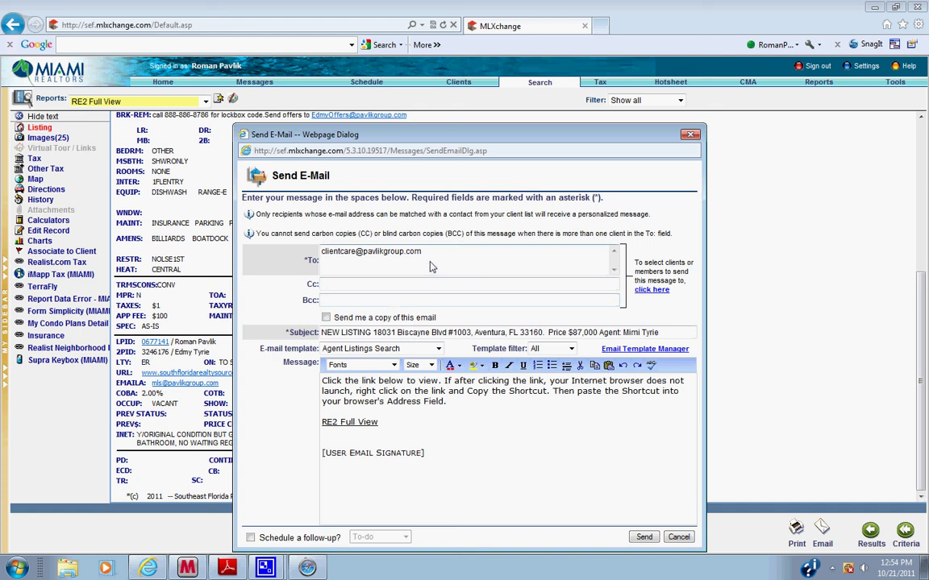
Step: Cancel the email draft and switch the report to RE2 25 Photo View (MLX)
{"action": "left_click", "coordinate": [678, 538]}
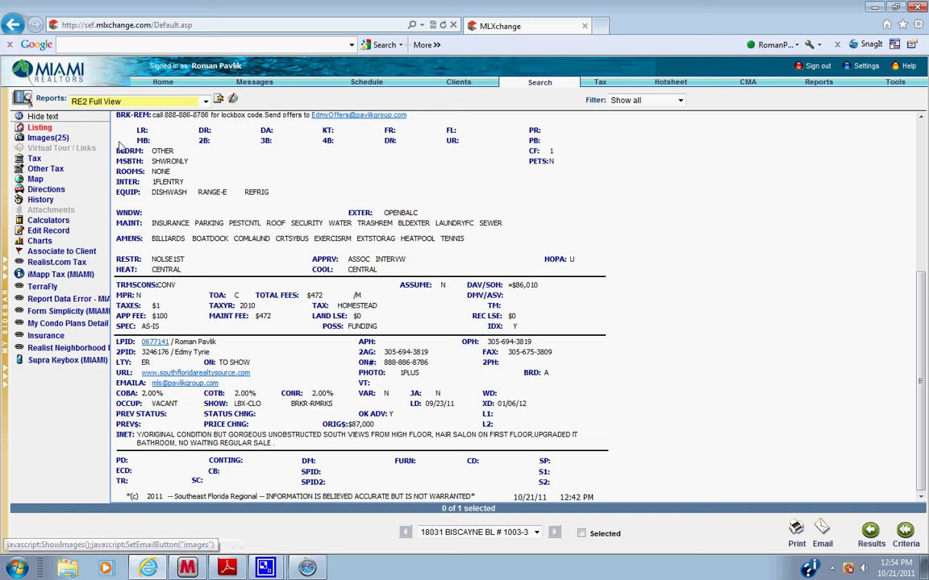
{"action": "left_click", "coordinate": [206, 100]}
{"action": "scroll", "coordinate": [206, 205], "scroll_direction": "down", "scroll_amount": 2}
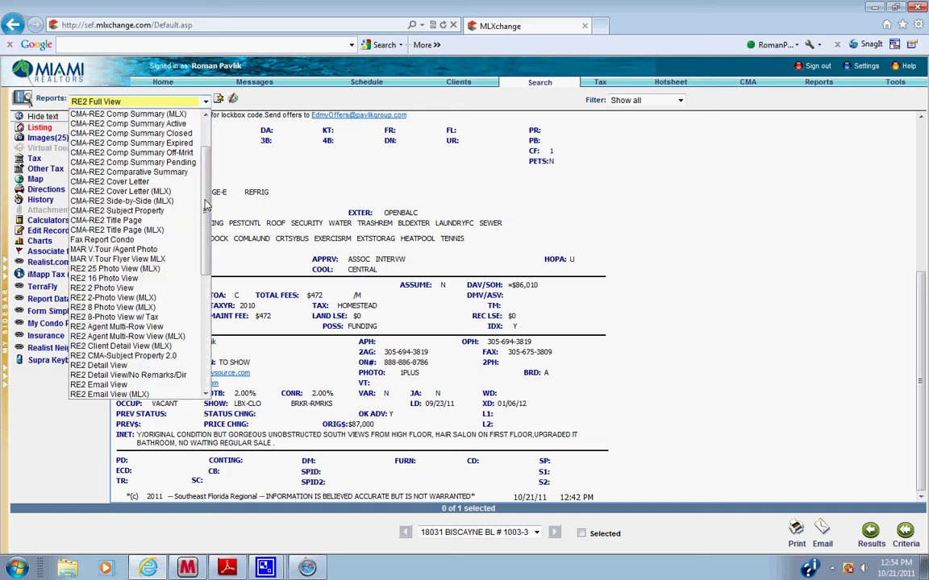
{"action": "left_click", "coordinate": [159, 269]}
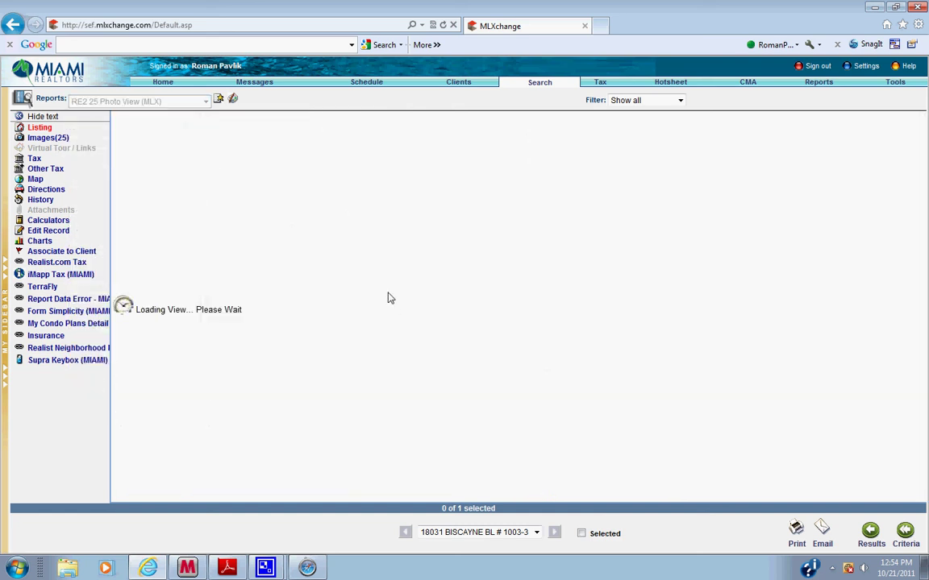